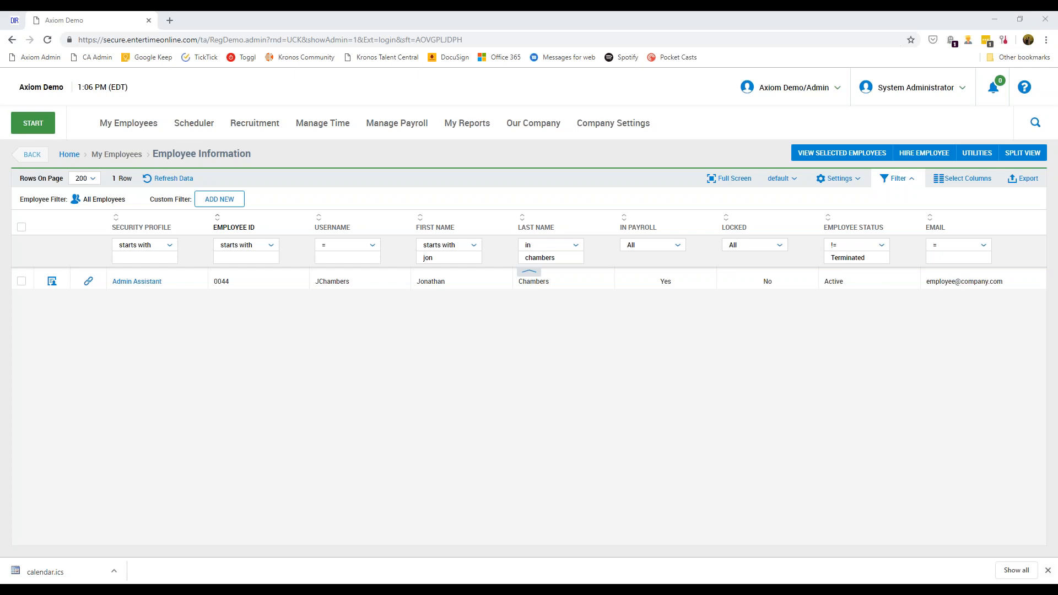
# Step: Dismiss the download notice, and open the schedule section of the listed employee's record
pyautogui.click(1049, 571)
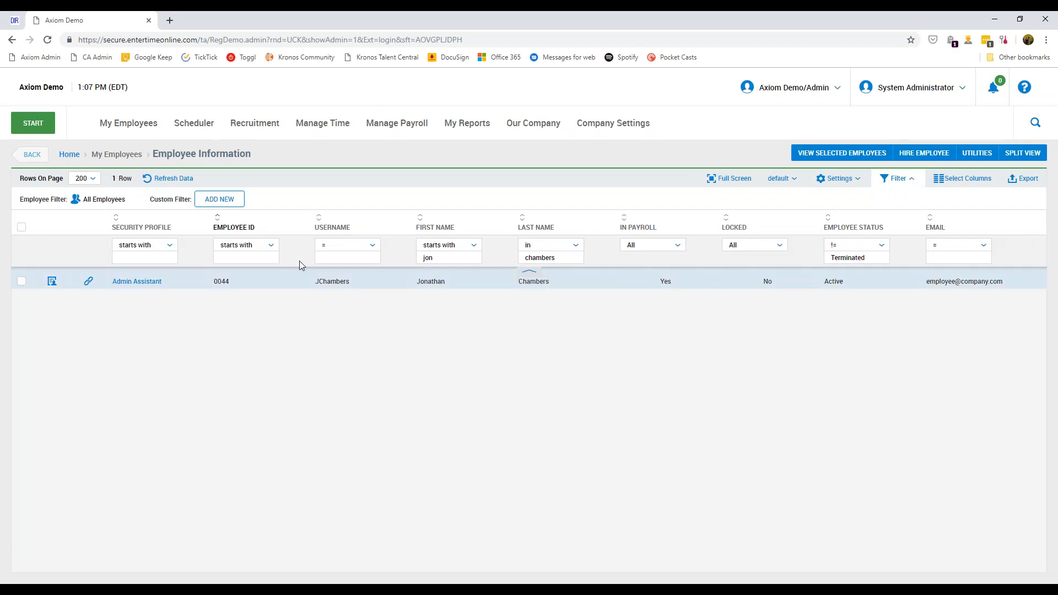
pyautogui.click(52, 282)
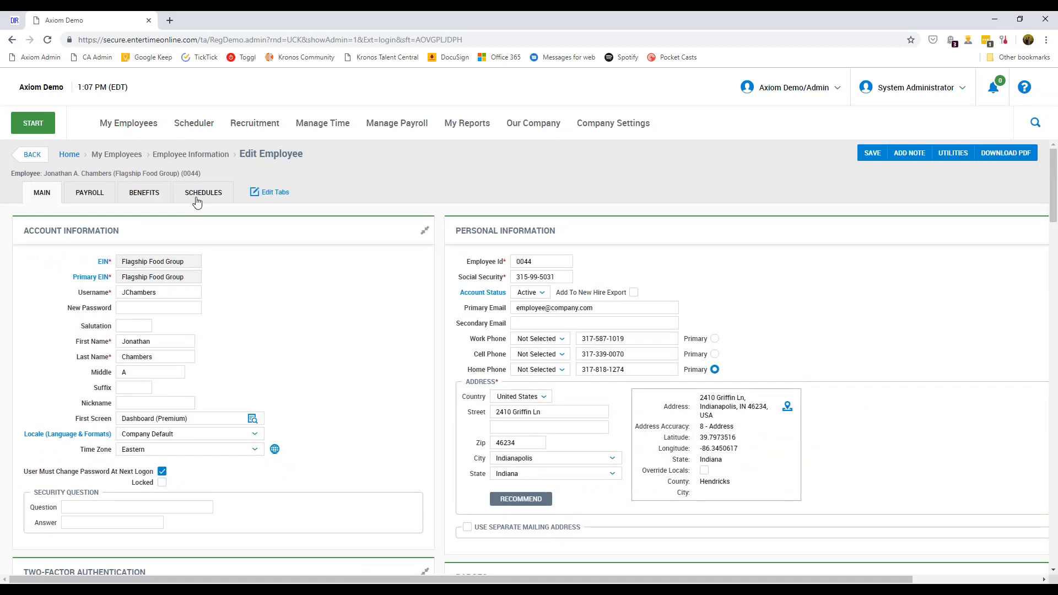
pyautogui.click(198, 194)
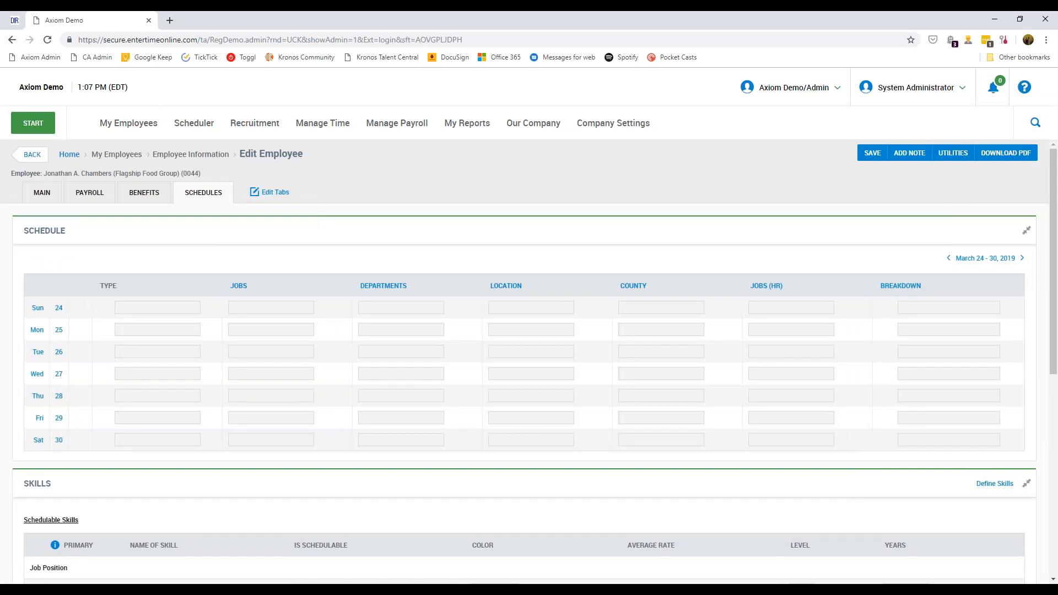
# Step: Examine the employee's weekly schedule, schedulable skills and scheduled cost centers
pyautogui.scroll(-2, 219, 236)
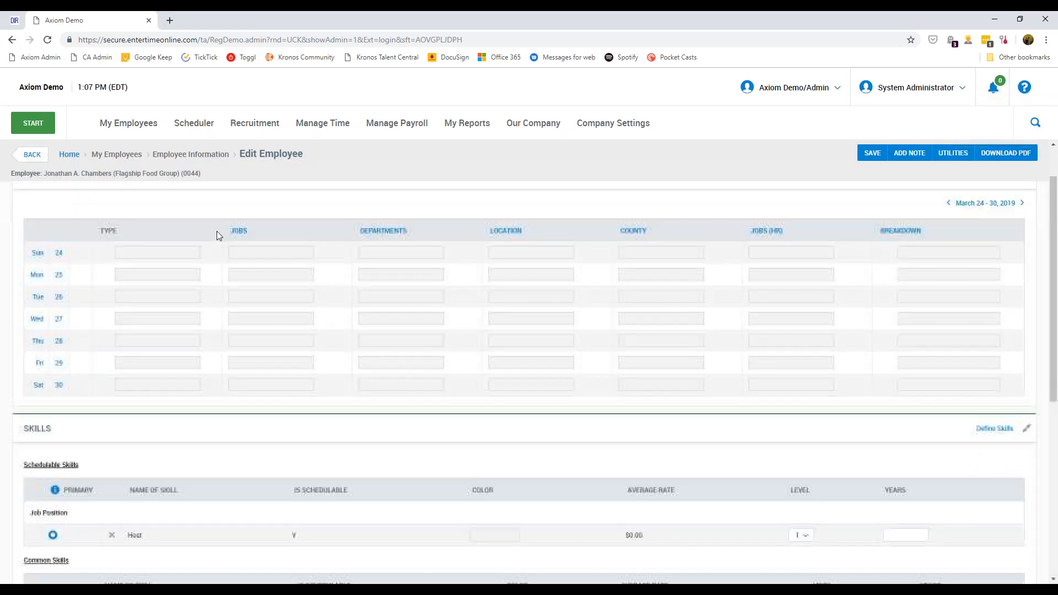
pyautogui.scroll(-3, 217, 237)
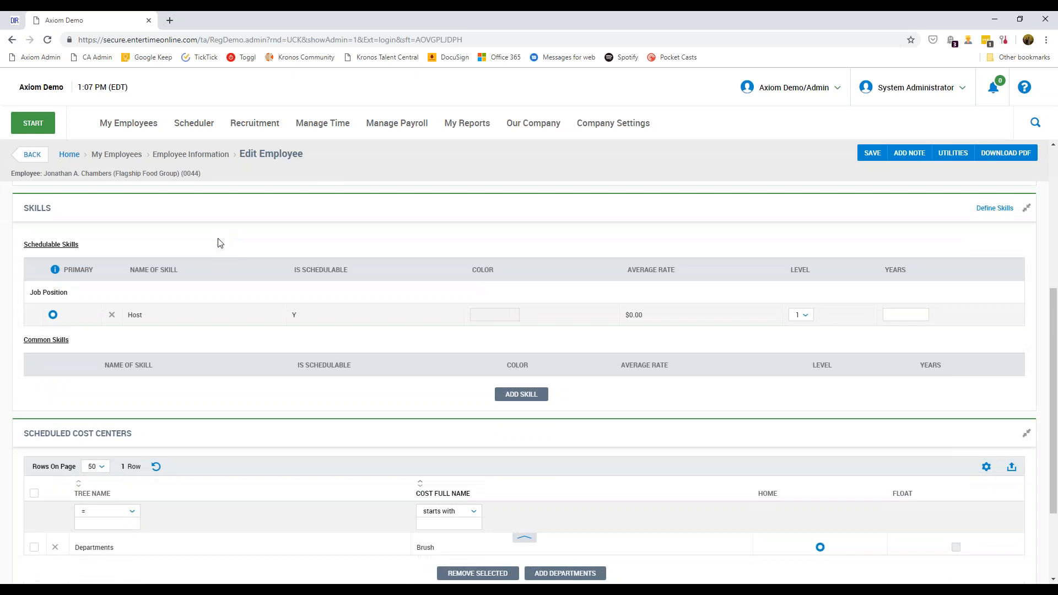
pyautogui.scroll(5, 218, 243)
pyautogui.scroll(-5, 218, 276)
pyautogui.scroll(-1, 187, 300)
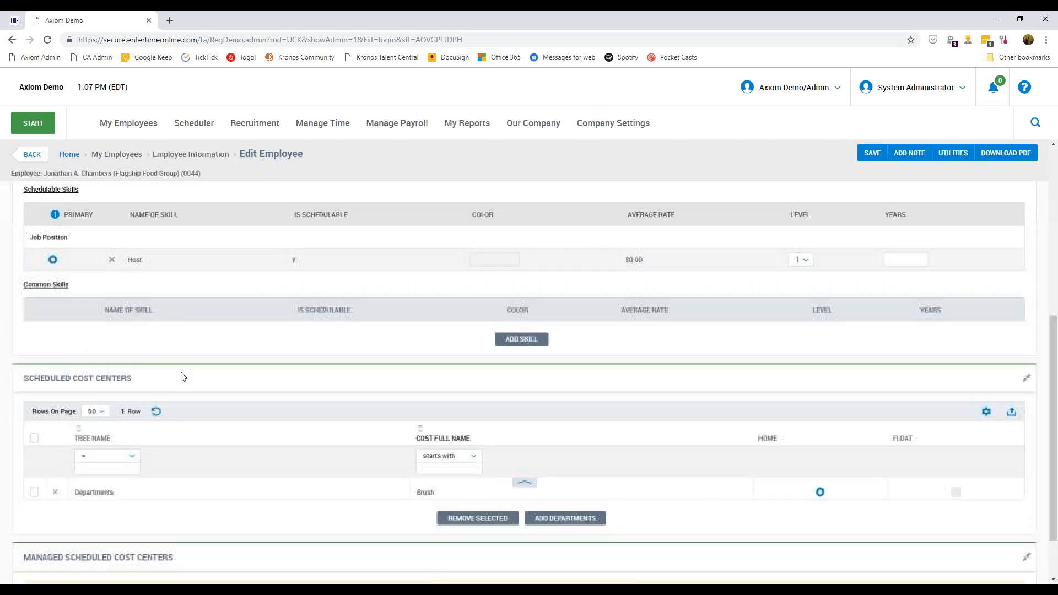
pyautogui.scroll(1, 159, 387)
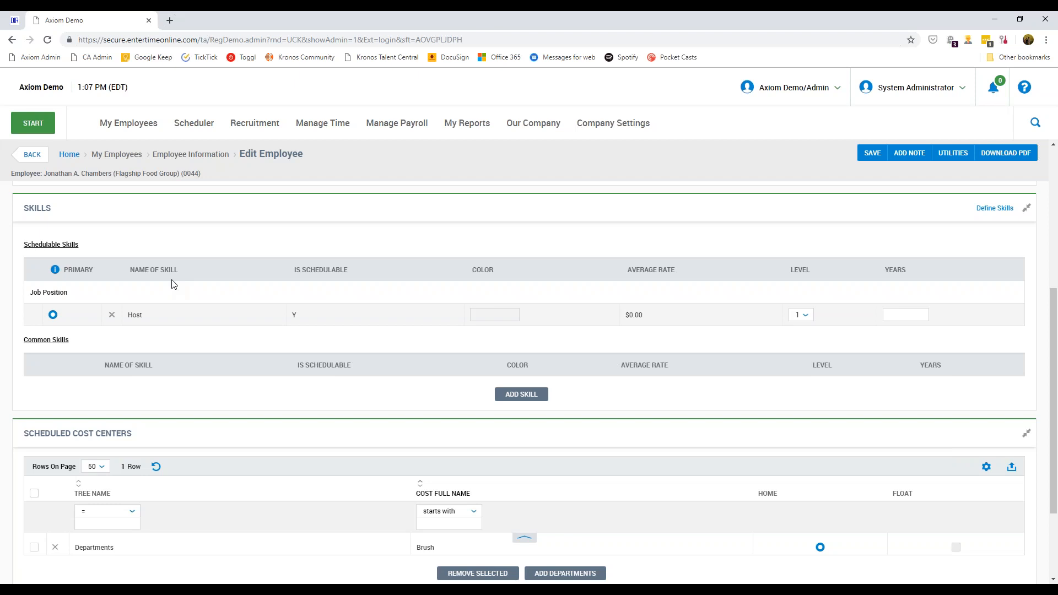
pyautogui.scroll(2, 172, 284)
pyautogui.scroll(-4, 172, 283)
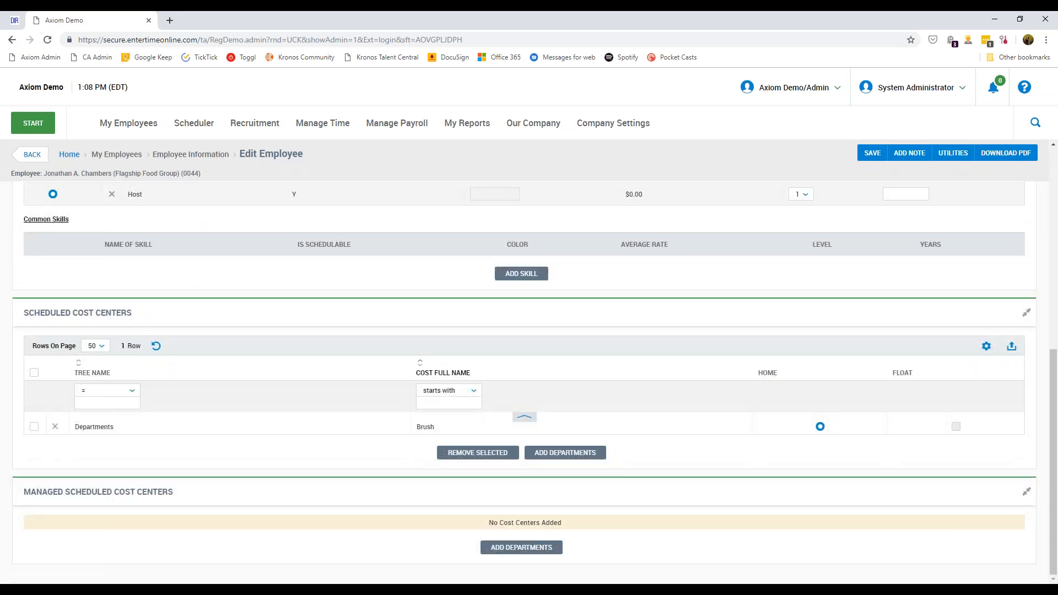
# Step: Browse the departments that can be added to the employee's scheduled cost centers, without adding any
pyautogui.click(578, 457)
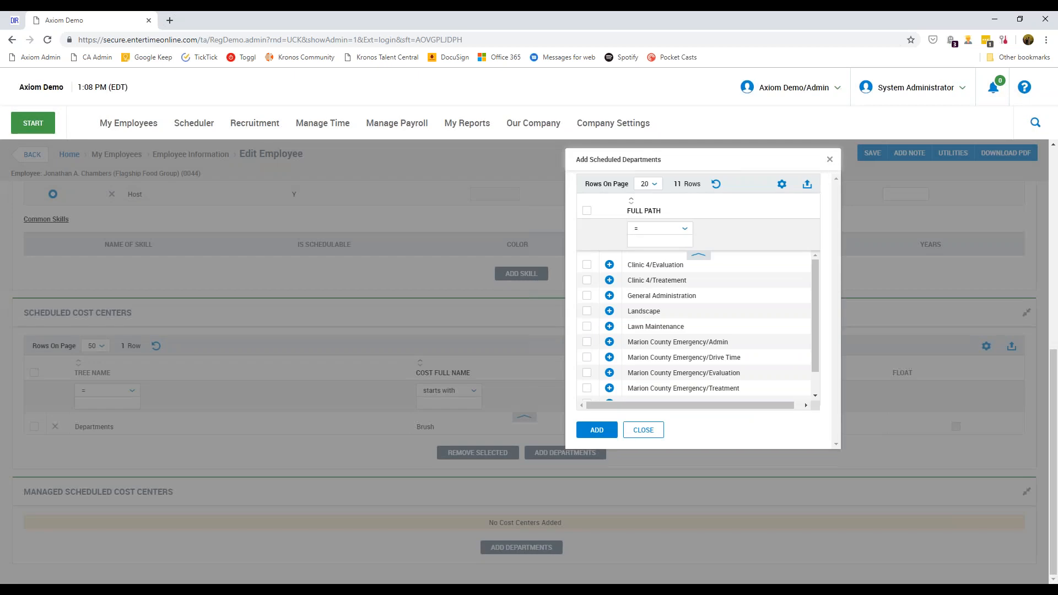
pyautogui.scroll(-2, 695, 325)
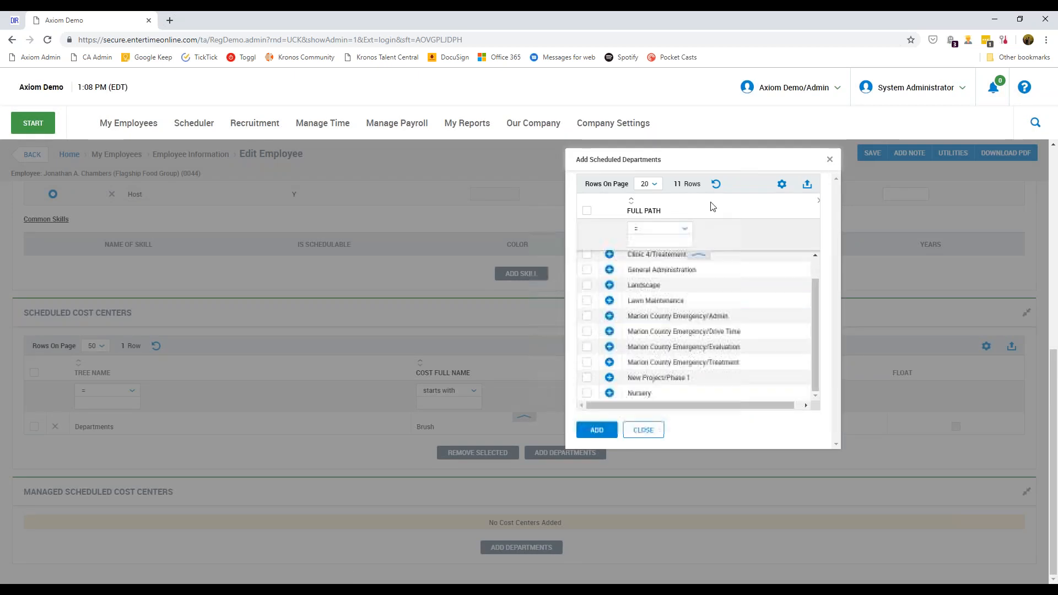
pyautogui.click(829, 159)
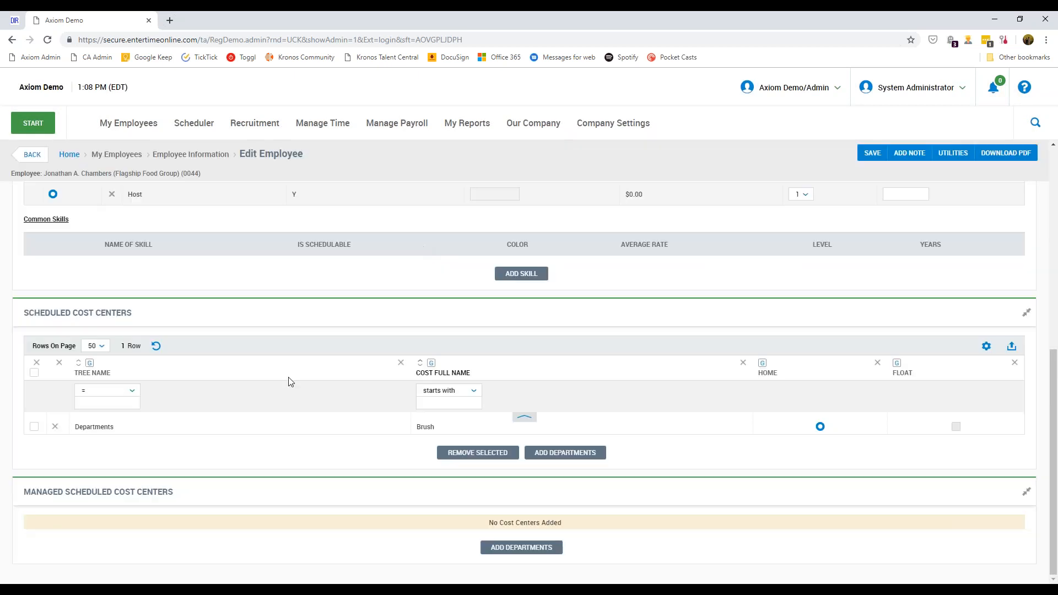
# Step: Compare the employee's Host skill with the department assigned under scheduled cost centers
pyautogui.scroll(3, 290, 398)
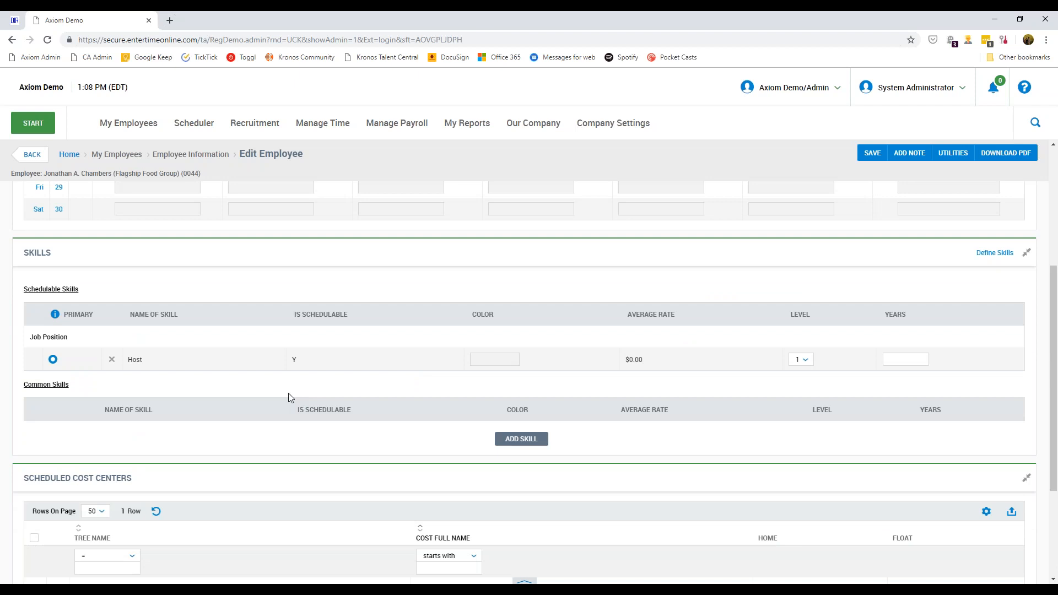
pyautogui.scroll(-1, 289, 392)
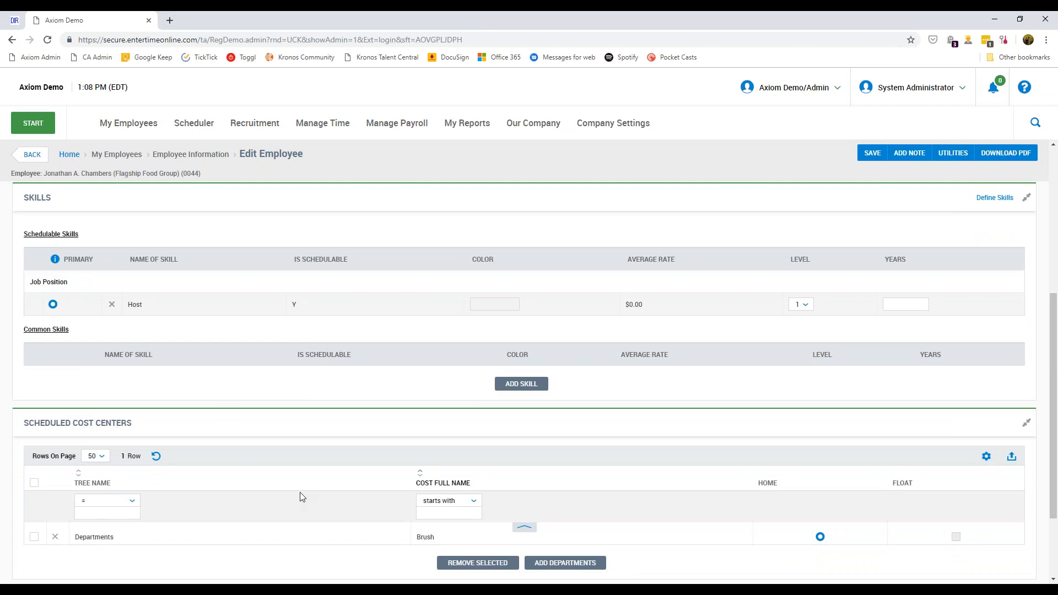
pyautogui.scroll(1, 243, 446)
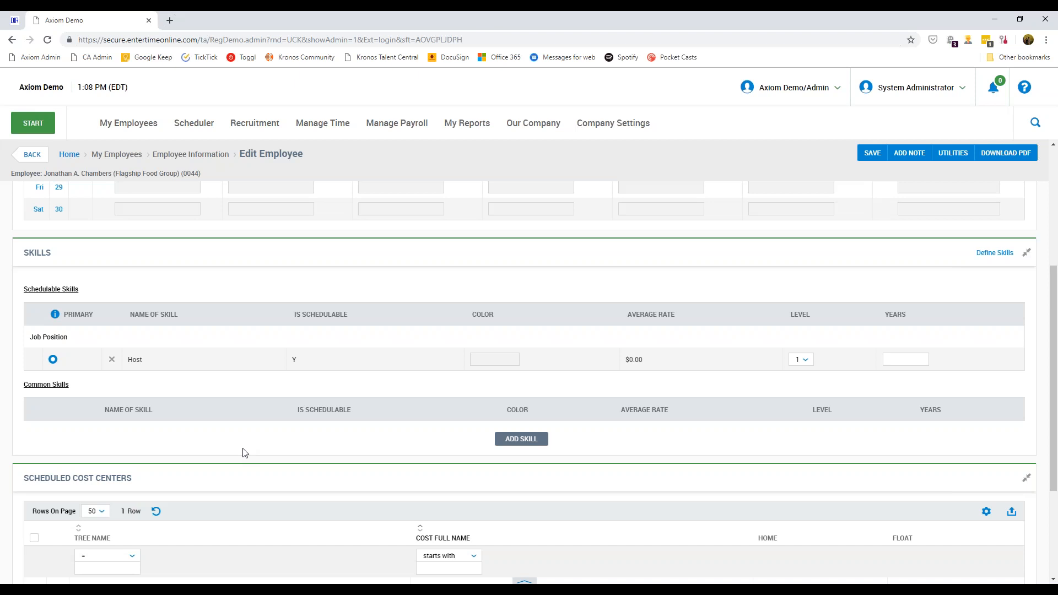
pyautogui.scroll(-1, 246, 450)
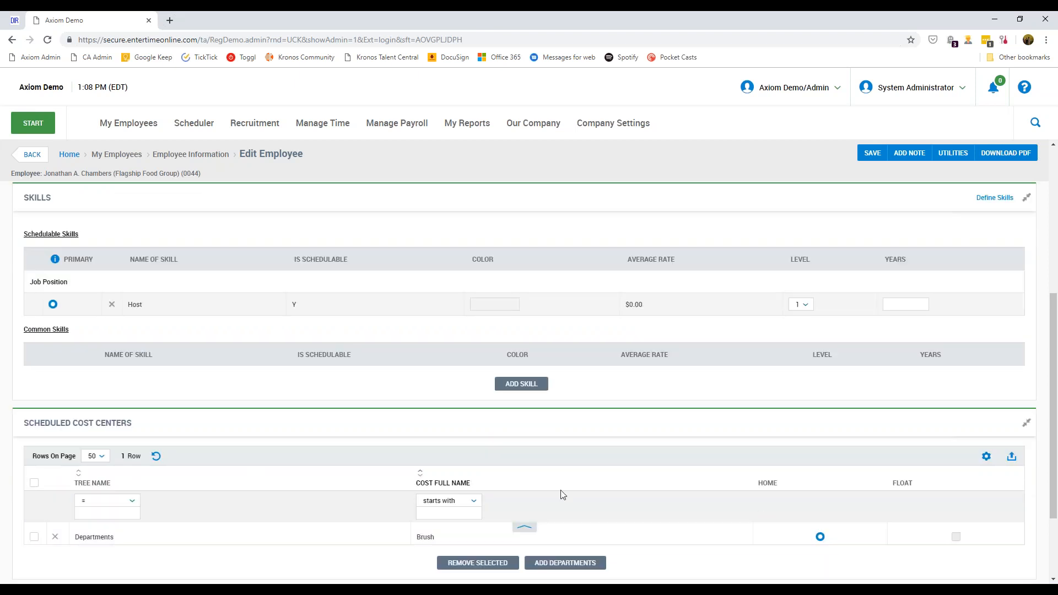
pyautogui.scroll(1, 560, 490)
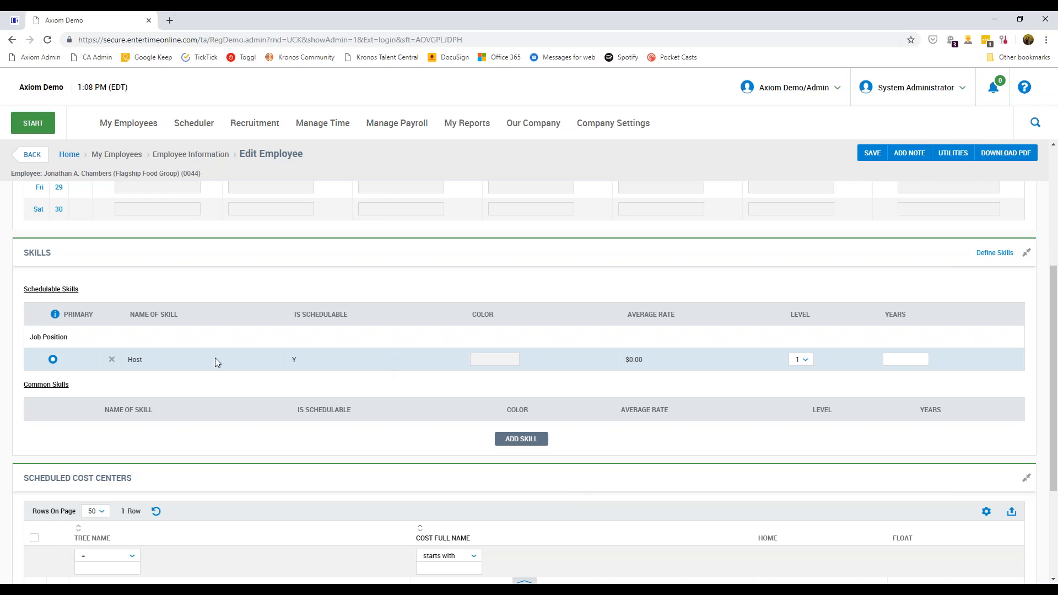
pyautogui.doubleClick(155, 360)
pyautogui.scroll(-2, 270, 430)
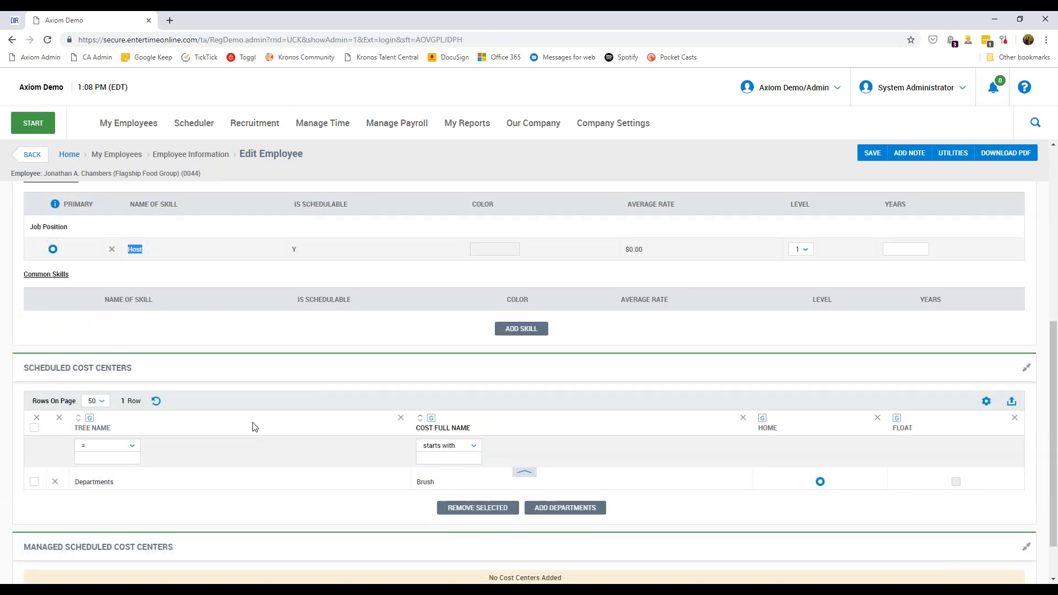
pyautogui.scroll(2, 296, 489)
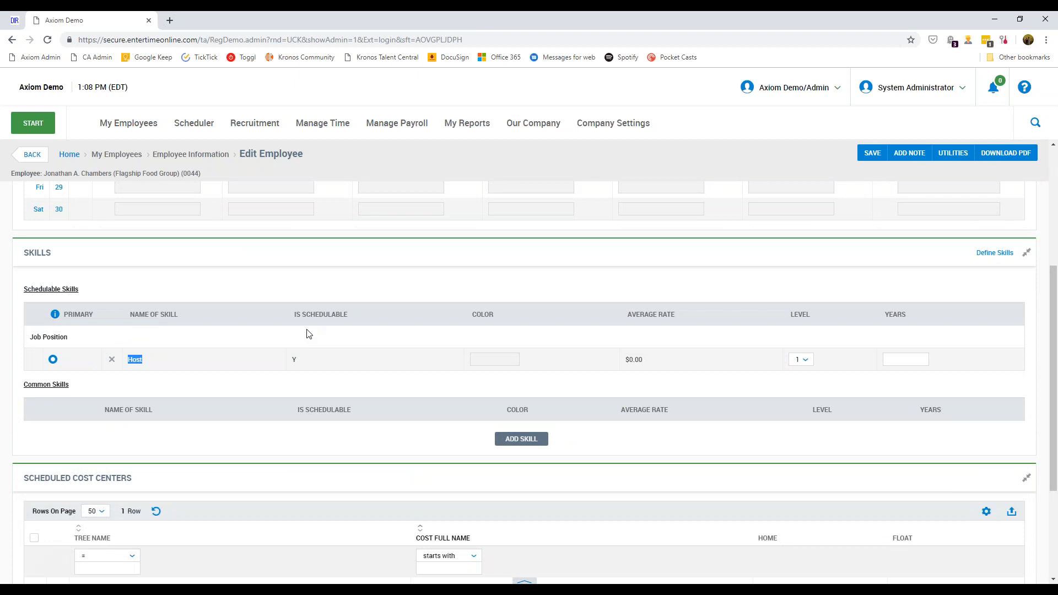
pyautogui.click(198, 333)
# Step: Open the scheduler's list of schedule settings
pyautogui.click(189, 126)
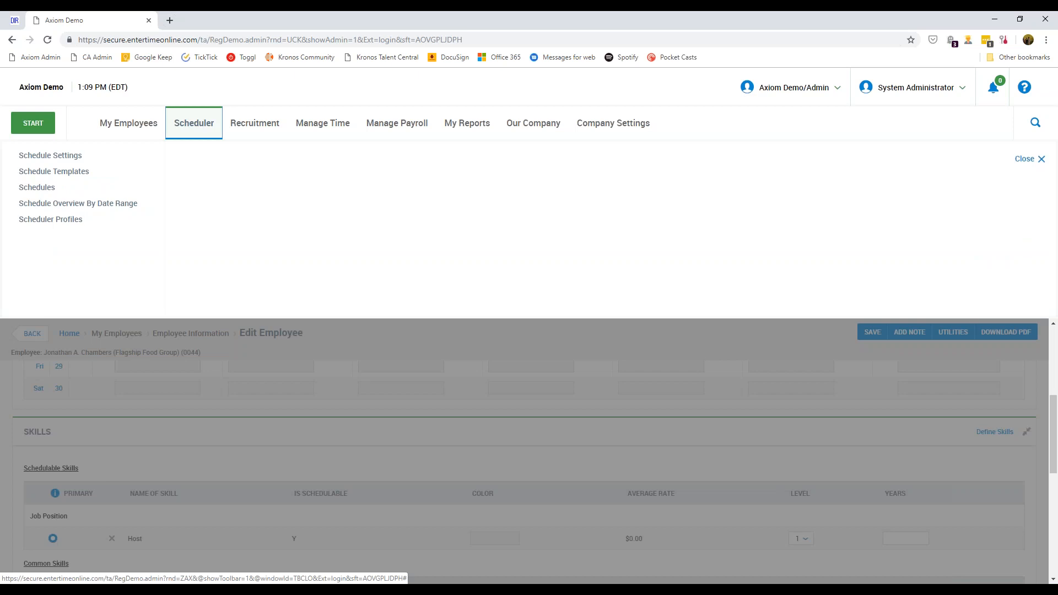
pyautogui.click(101, 159)
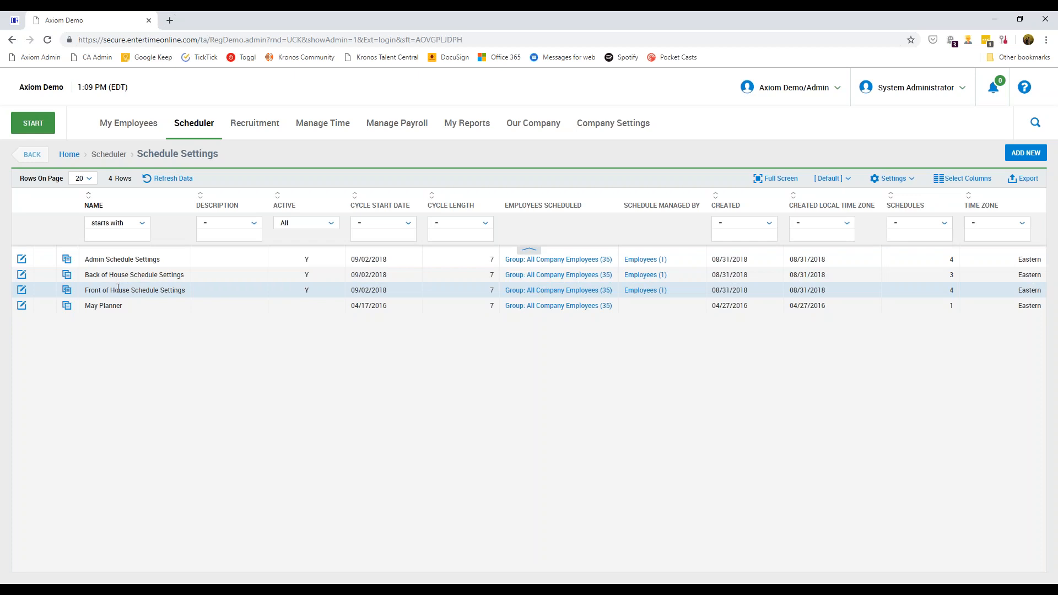
# Step: From the schedule templates, open the Front of House template as a schedule by employee
pyautogui.moveTo(189, 135)
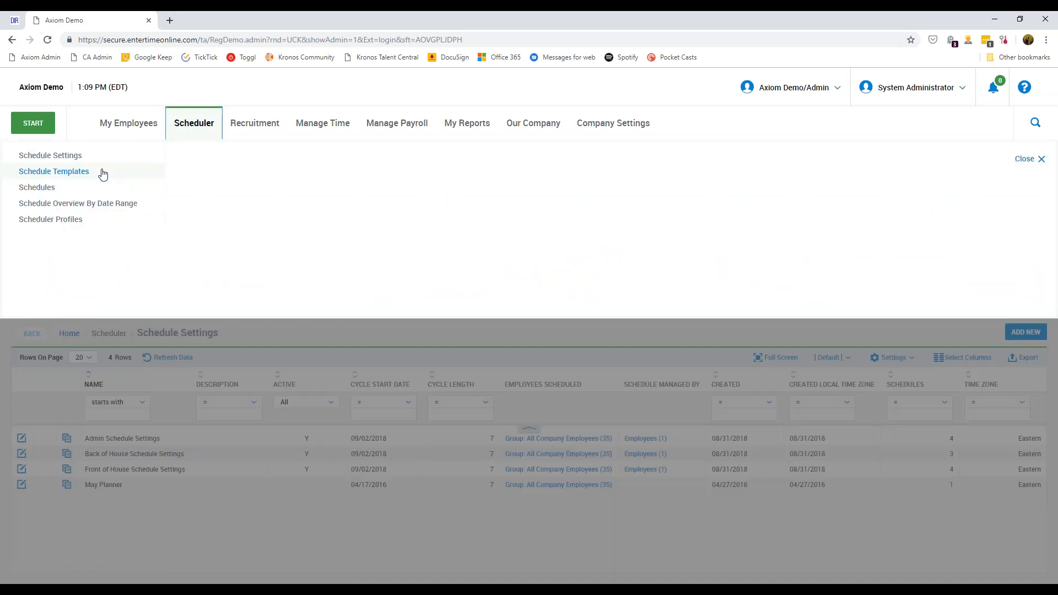
pyautogui.click(54, 172)
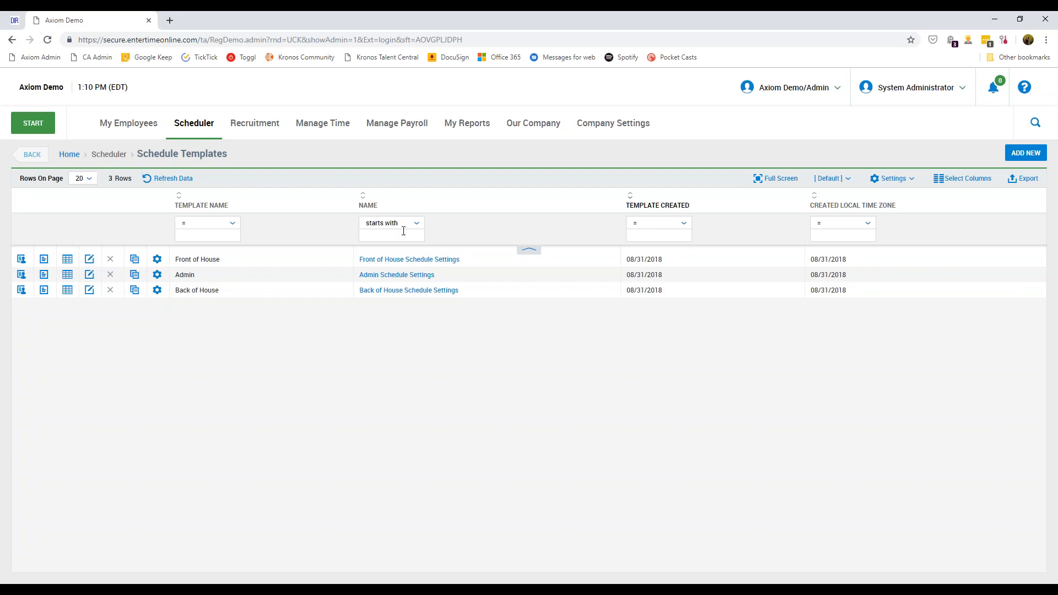
pyautogui.moveTo(406, 205)
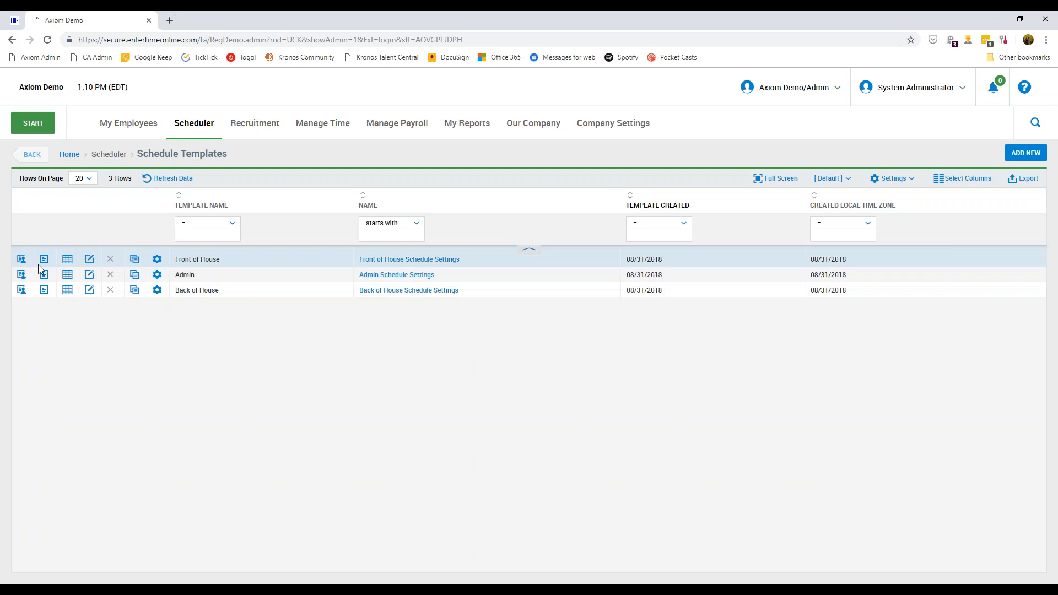
pyautogui.click(21, 260)
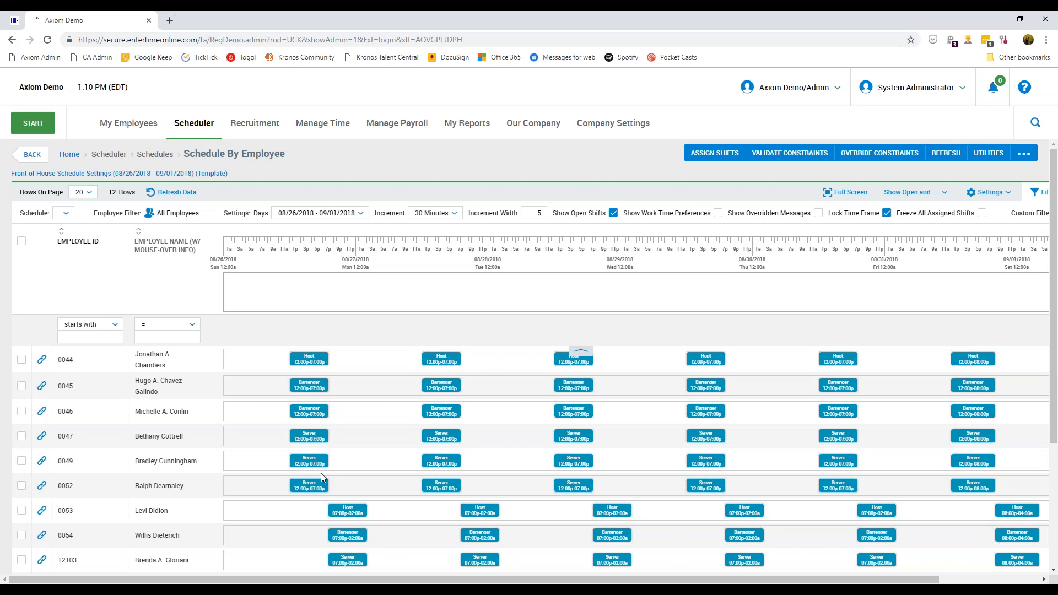
# Step: Move the first employee's 08/26/2018 Host shift to the open shifts, and place it back on that employee's row
pyautogui.moveTo(299, 364)
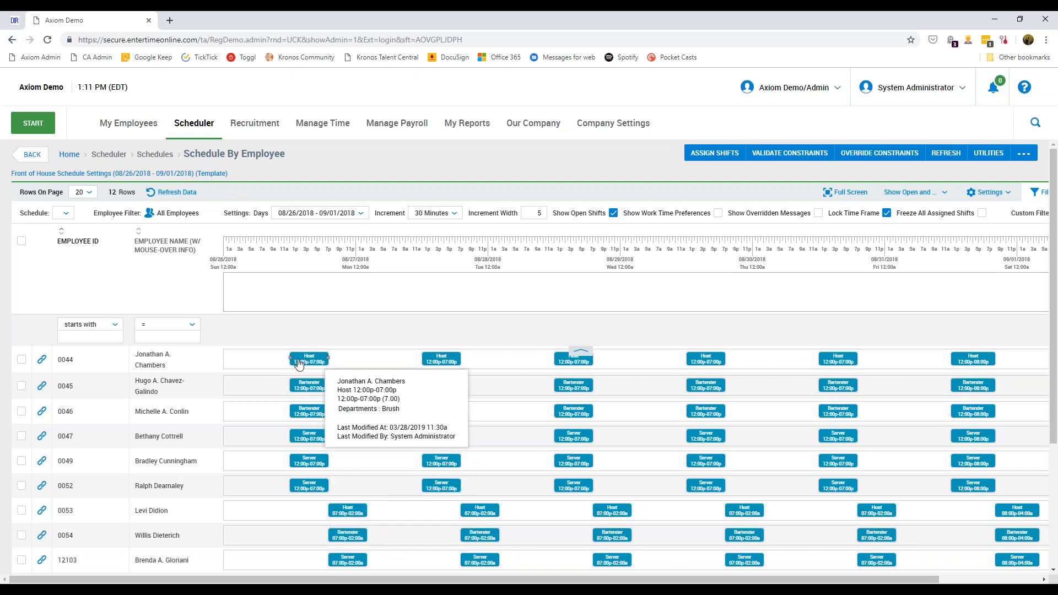
pyautogui.moveTo(299, 364); pyautogui.dragTo(325, 287)
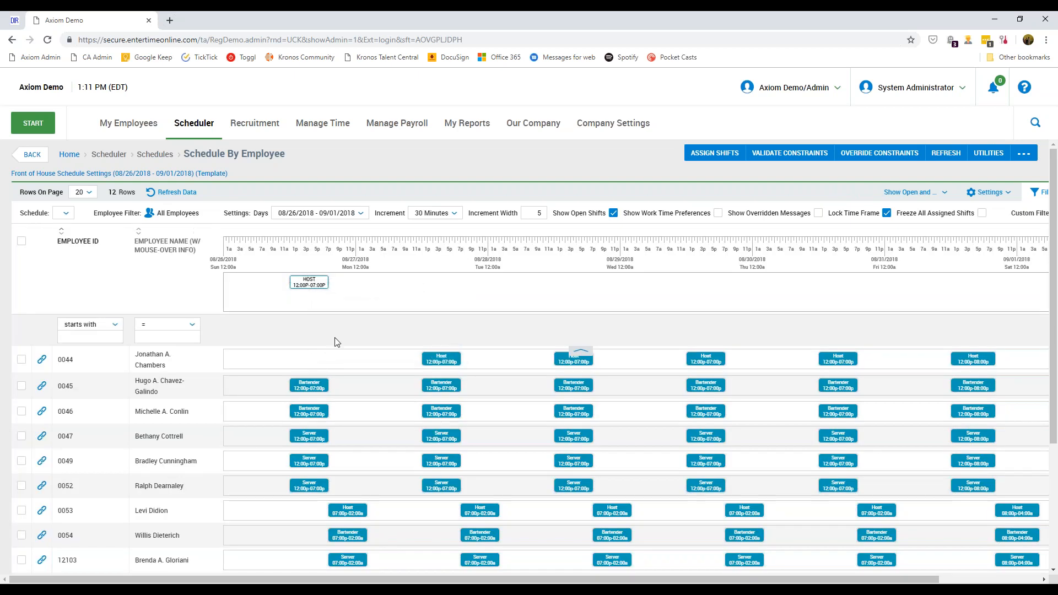
pyautogui.scroll(-3, 365, 350)
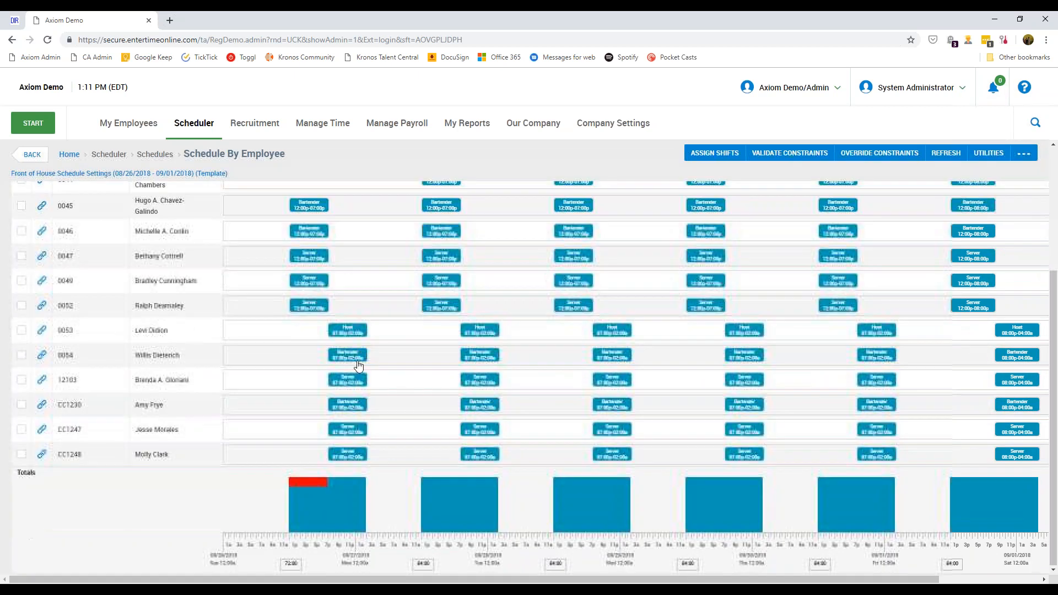
pyautogui.scroll(3, 357, 426)
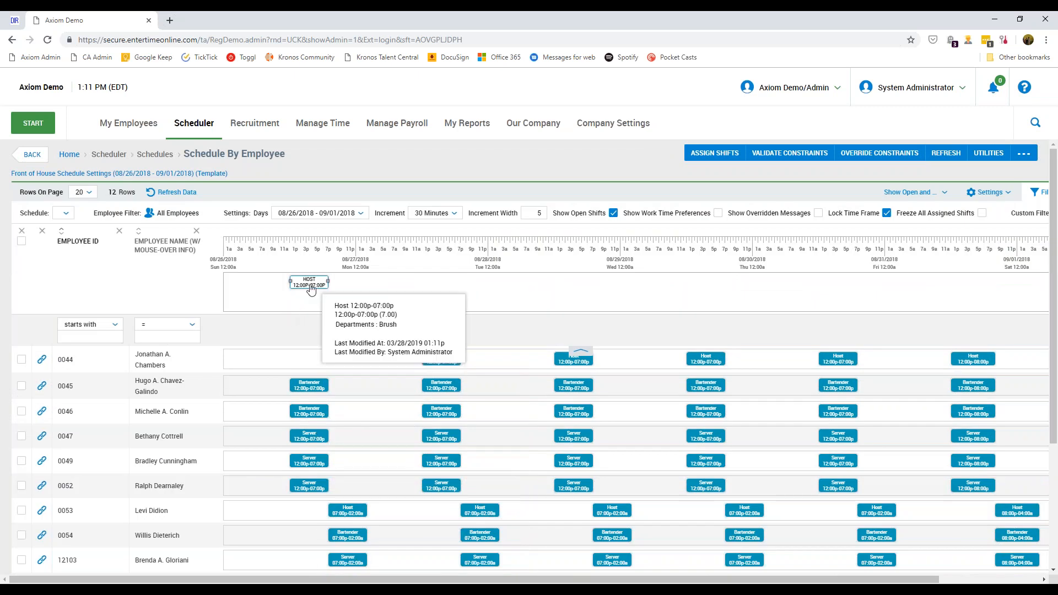
pyautogui.moveTo(309, 282); pyautogui.dragTo(309, 357)
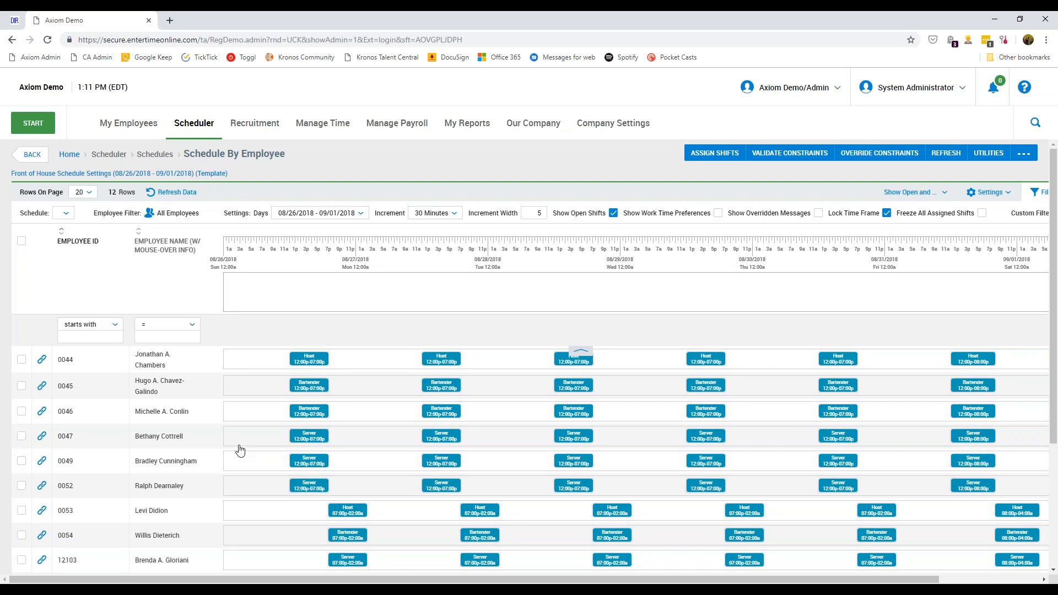
# Step: Unassign the first employee's 08/26/2018 Host shift again, and reassign it by choosing the same employee from the list of qualified employees
pyautogui.moveTo(289, 364); pyautogui.dragTo(302, 287)
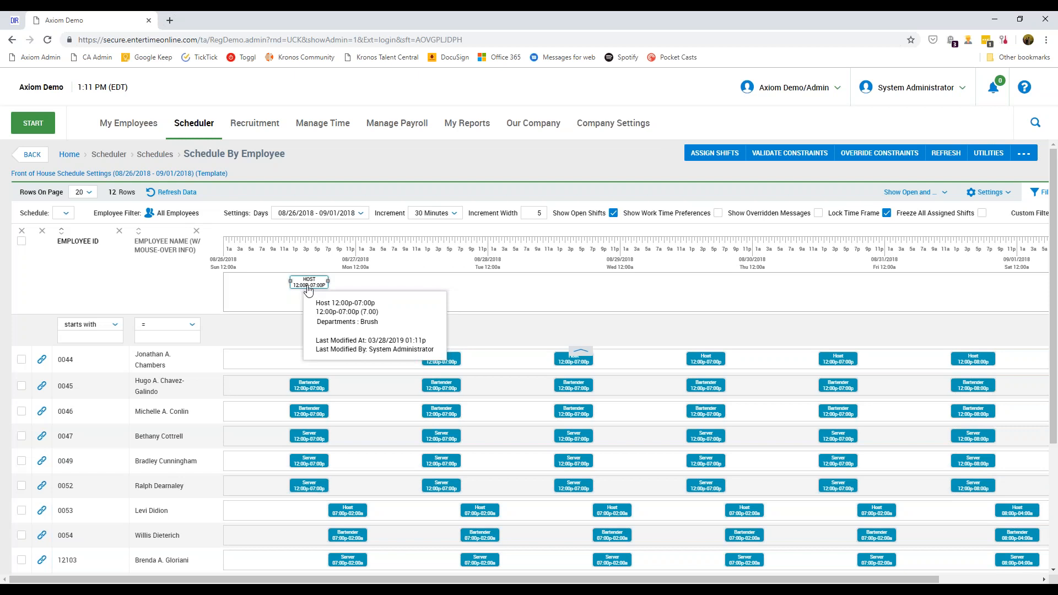
pyautogui.click(310, 287)
pyautogui.click(334, 316)
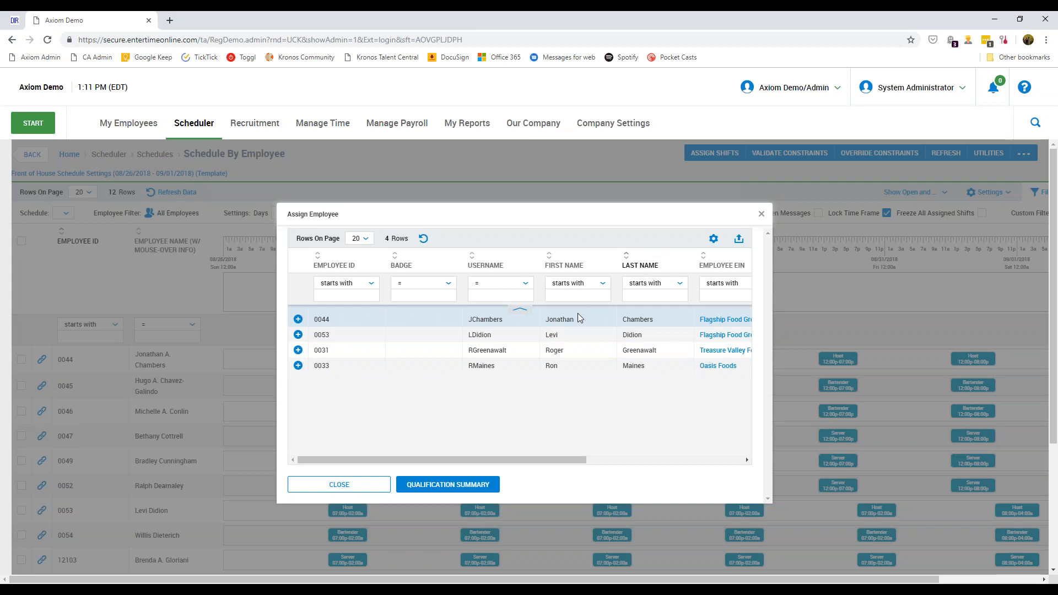
pyautogui.click(298, 320)
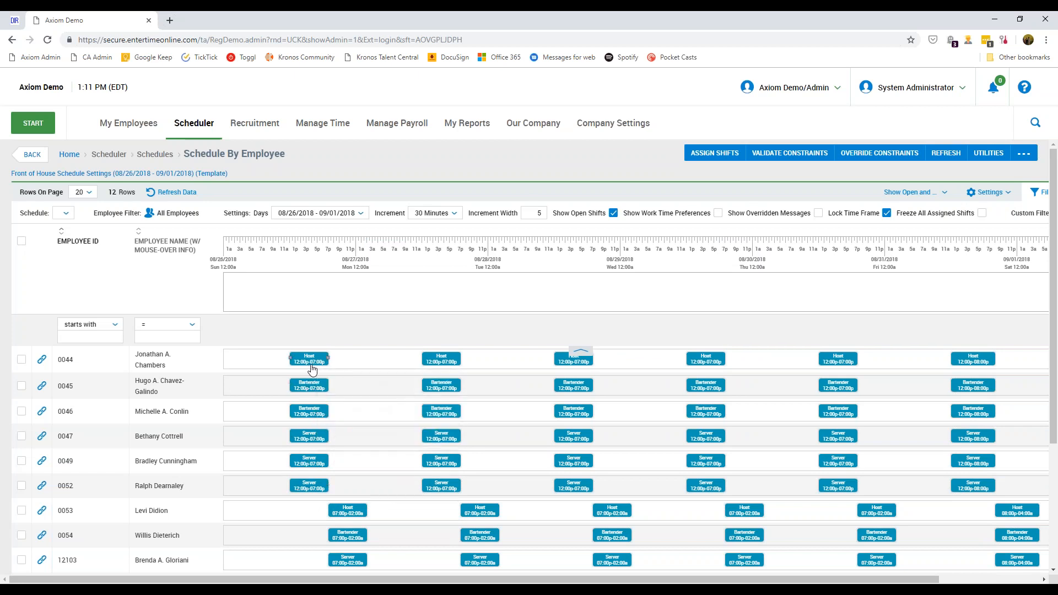
# Step: Move the first employee's 08/26 and 08/27/2018 Host shifts to the open shifts, and return both to that employee
pyautogui.moveTo(311, 366); pyautogui.dragTo(312, 298)
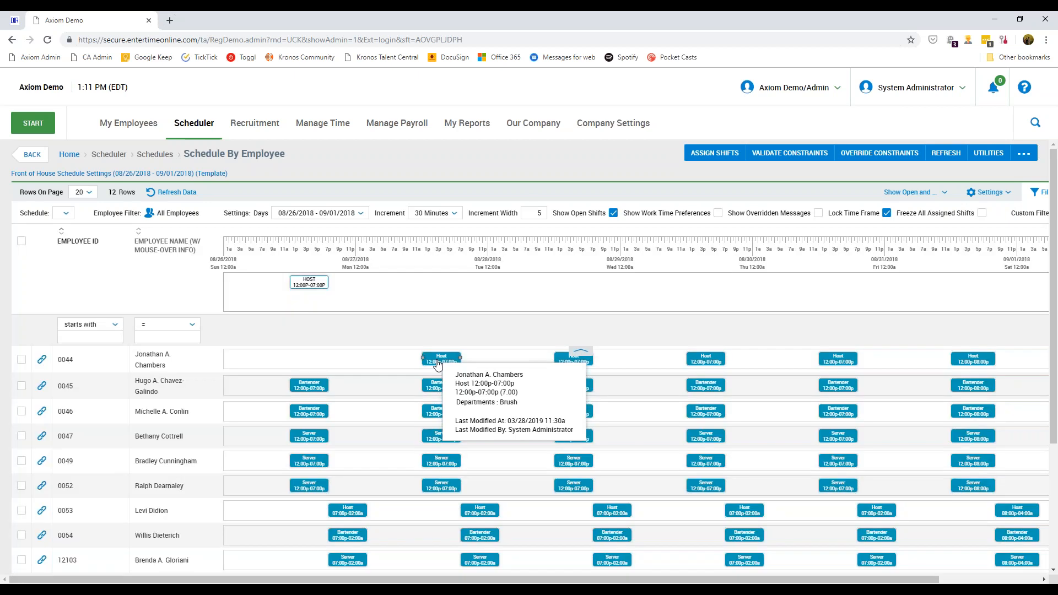
pyautogui.moveTo(439, 365); pyautogui.dragTo(422, 282)
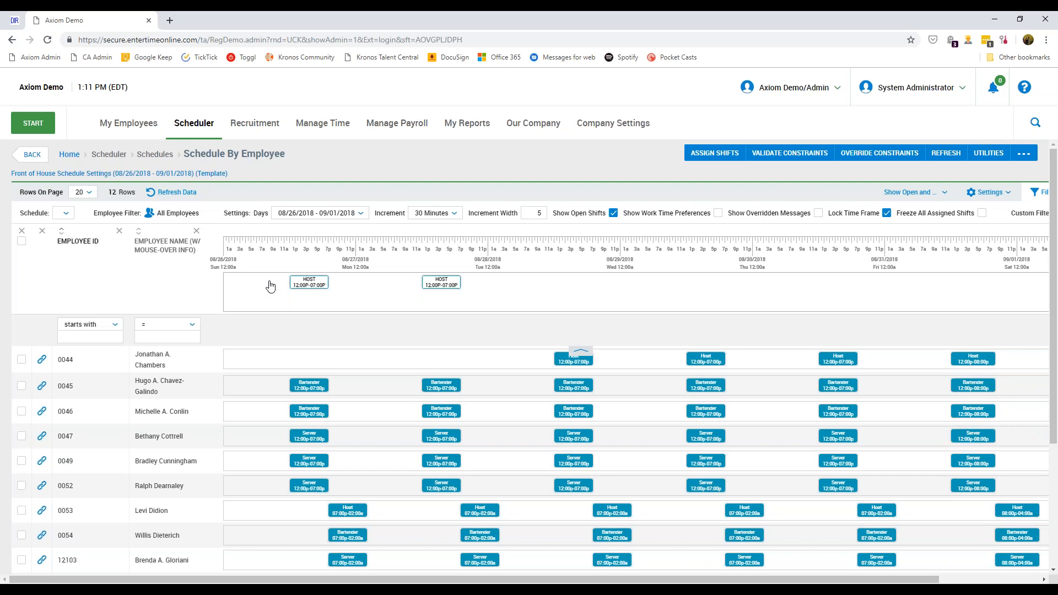
pyautogui.moveTo(268, 281); pyautogui.dragTo(467, 291)
pyautogui.moveTo(314, 287)
pyautogui.moveTo(314, 287); pyautogui.dragTo(312, 359)
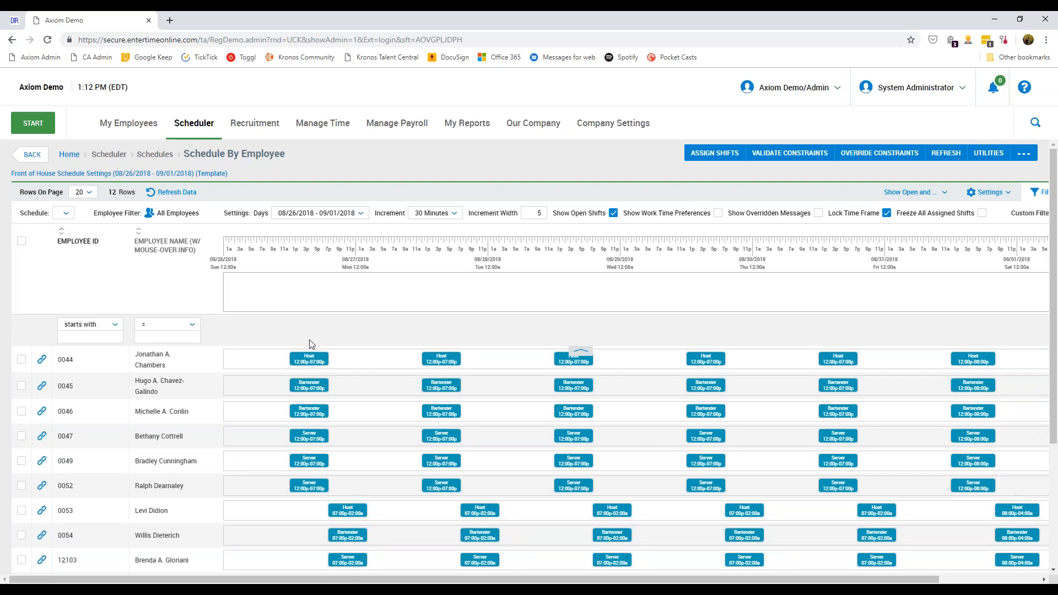
# Step: Examine the Front of House template's assigned shifts for all employees across the week and the daily totals chart beneath them
pyautogui.moveTo(311, 365)
pyautogui.moveTo(309, 392)
pyautogui.moveTo(444, 580); pyautogui.dragTo(546, 579)
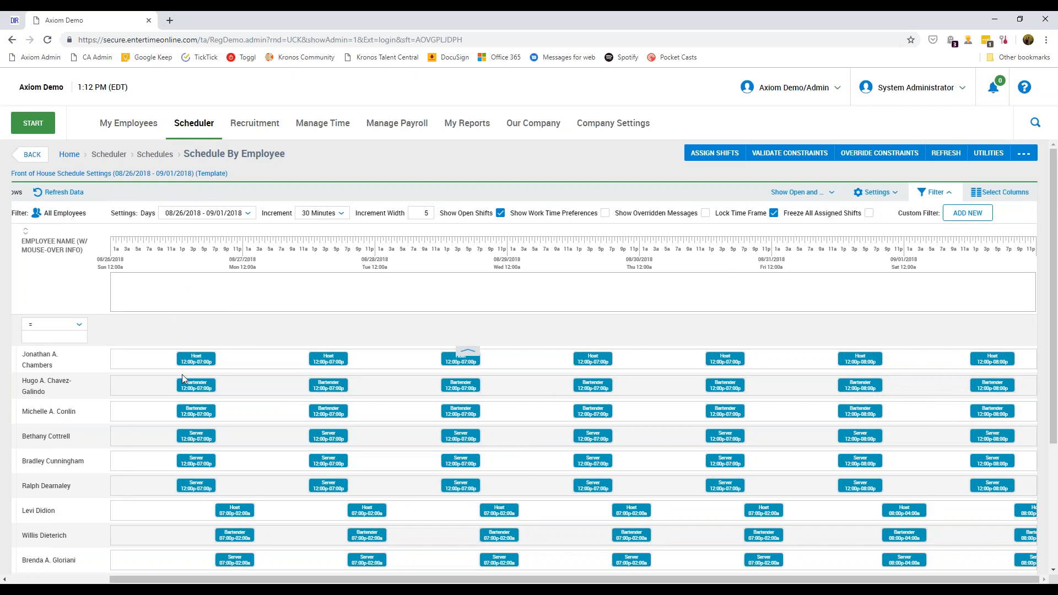
pyautogui.moveTo(859, 580)
pyautogui.mouseDown()
pyautogui.moveTo(760, 580)
pyautogui.moveTo(867, 580)
pyautogui.mouseUp()
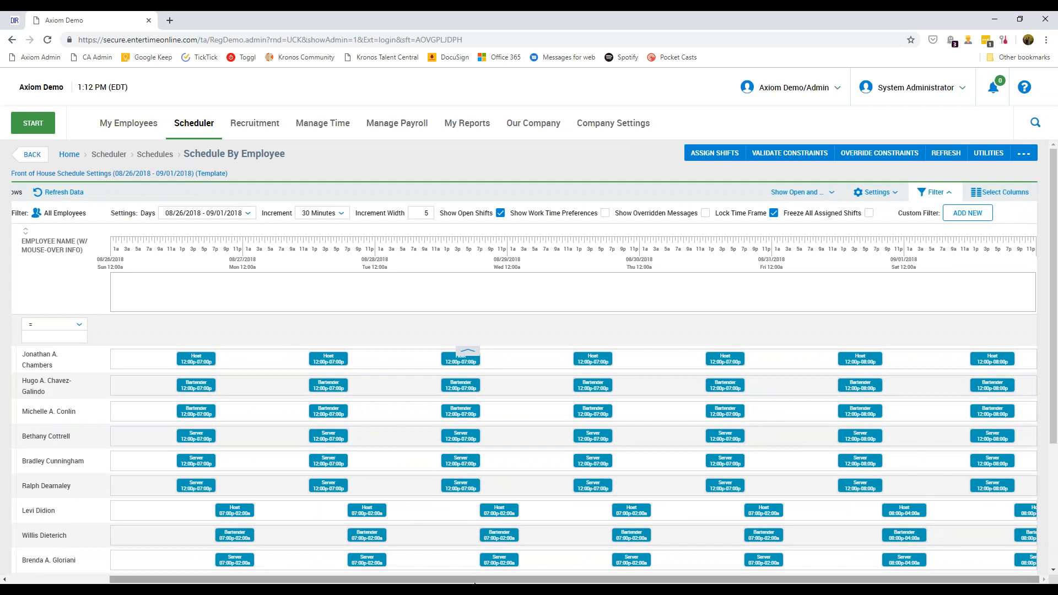
pyautogui.hscroll(-3, 412, 512)
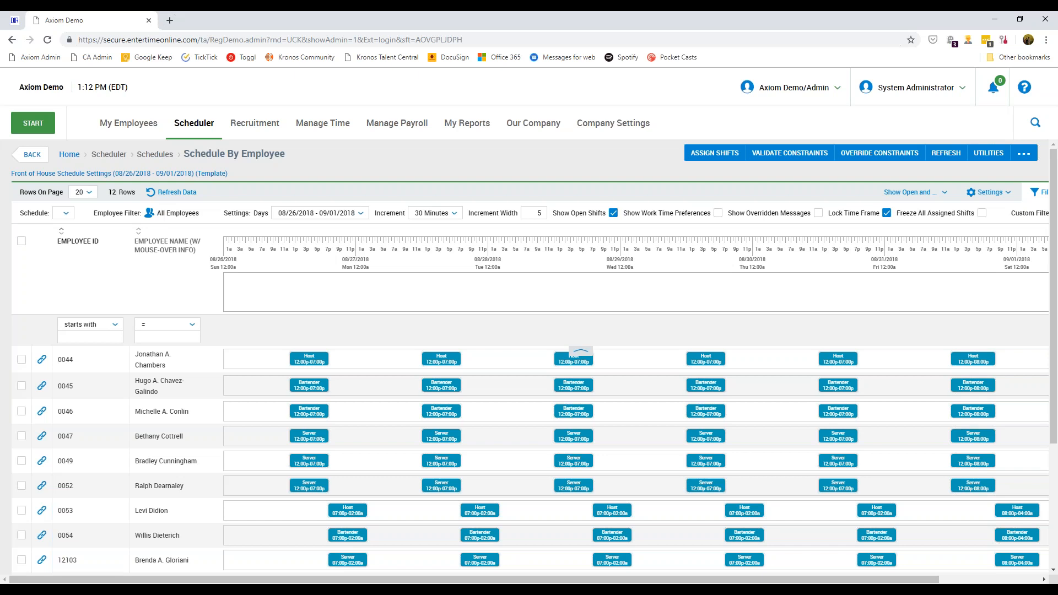
pyautogui.scroll(-2, 331, 444)
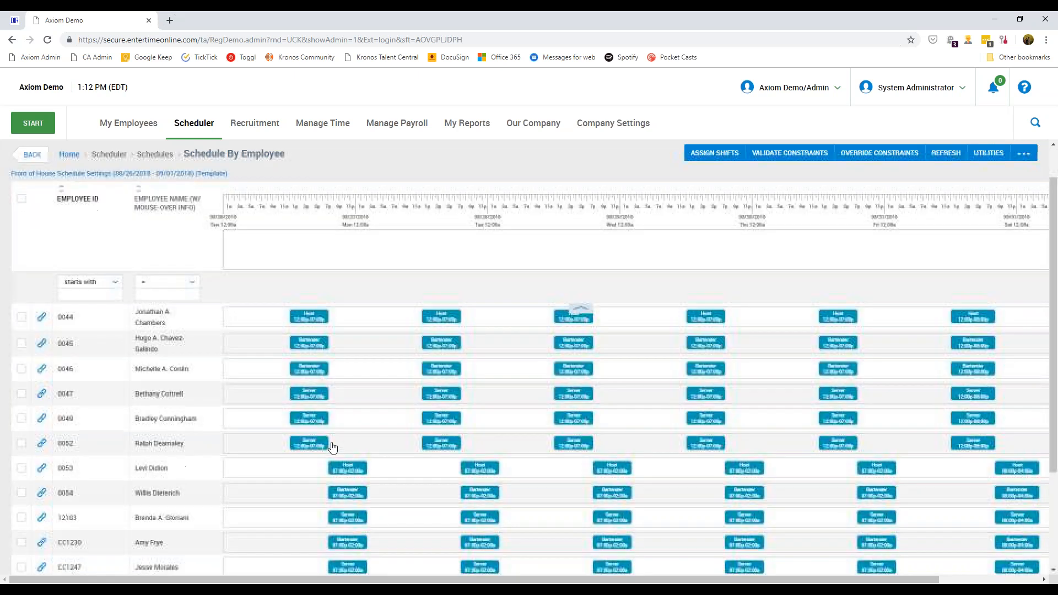
pyautogui.scroll(-2, 355, 286)
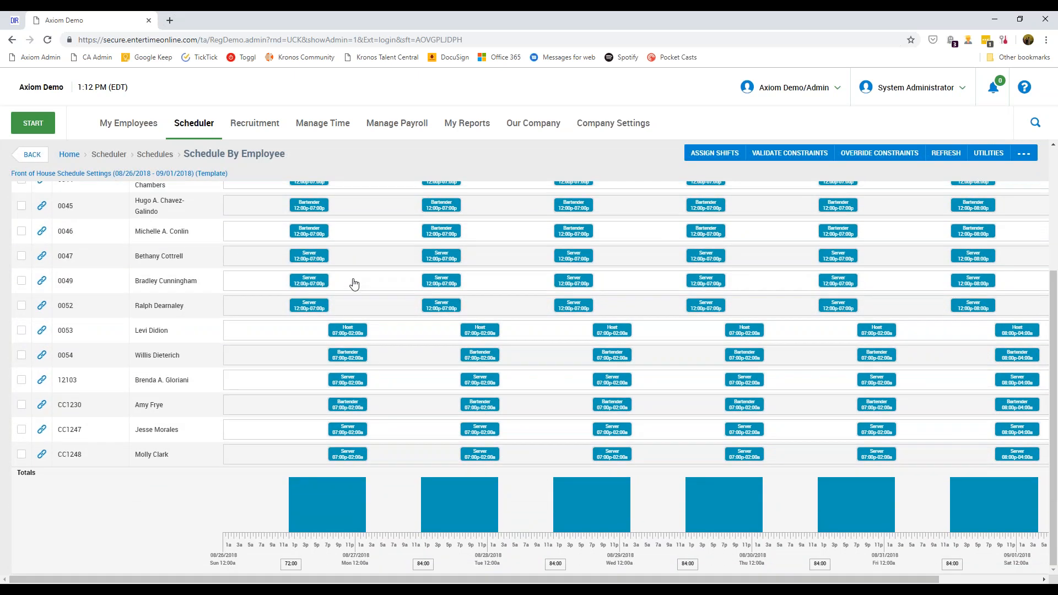
pyautogui.moveTo(312, 482)
pyautogui.scroll(1, 312, 481)
pyautogui.scroll(3, 312, 485)
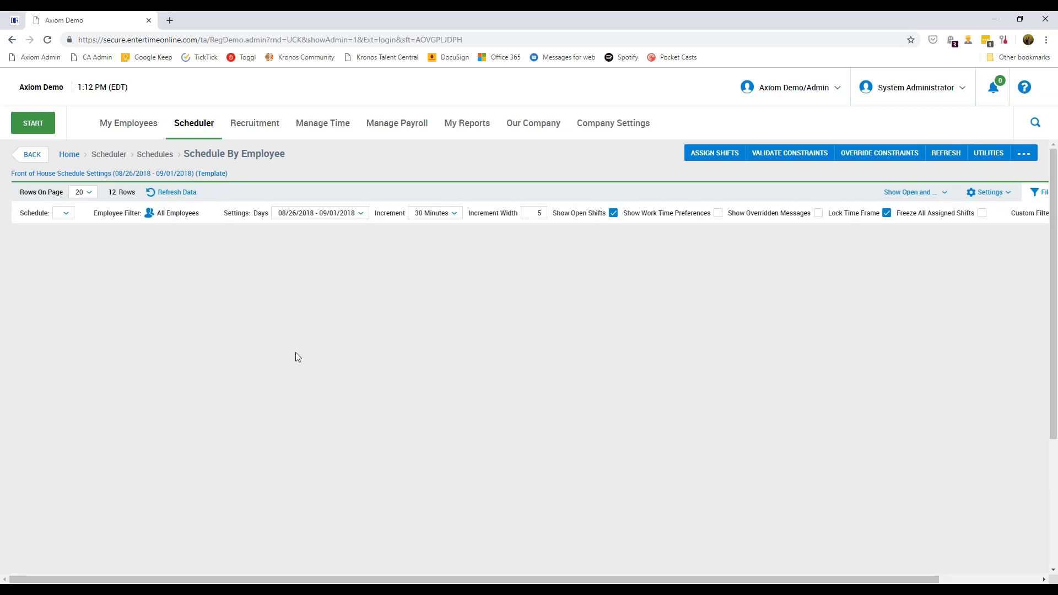
# Step: Check the 08/26/2018 totals with the Host shift open, and place that shift back on the first employee's row
pyautogui.scroll(-3, 298, 306)
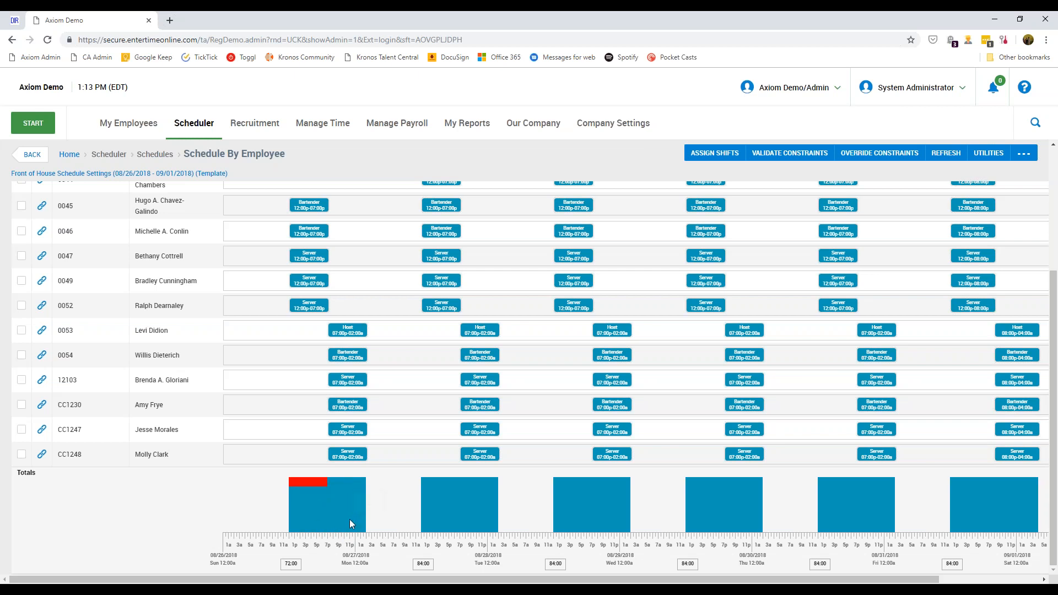
pyautogui.moveTo(348, 483)
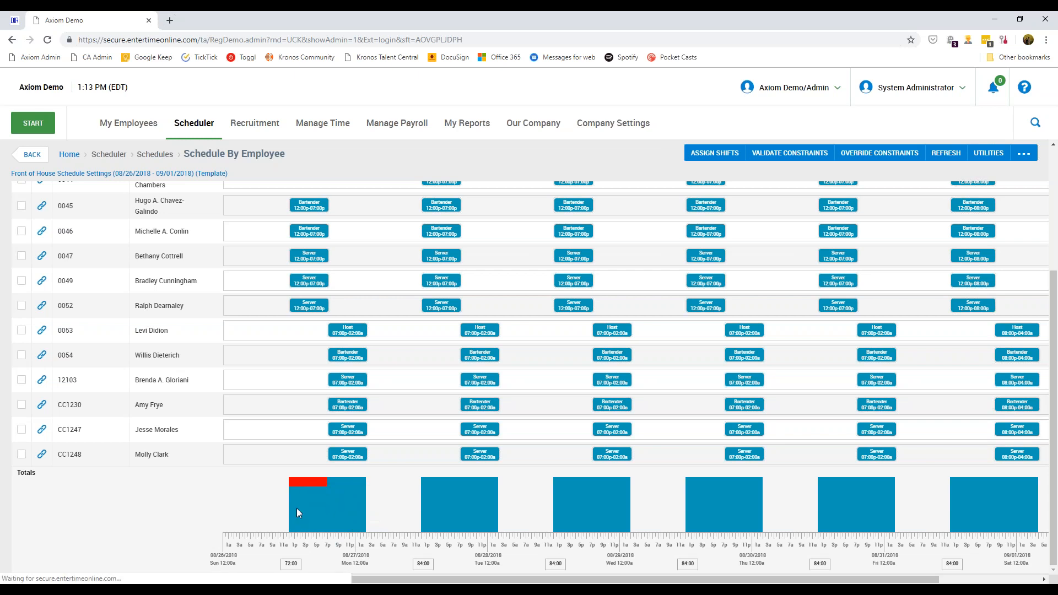
pyautogui.click(309, 480)
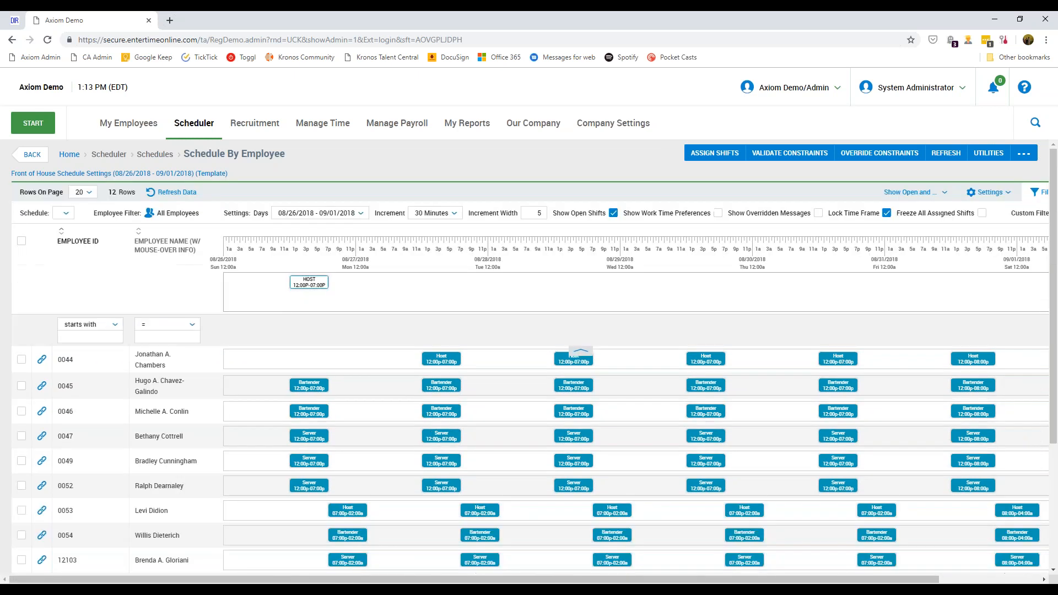
pyautogui.moveTo(313, 285); pyautogui.dragTo(302, 357)
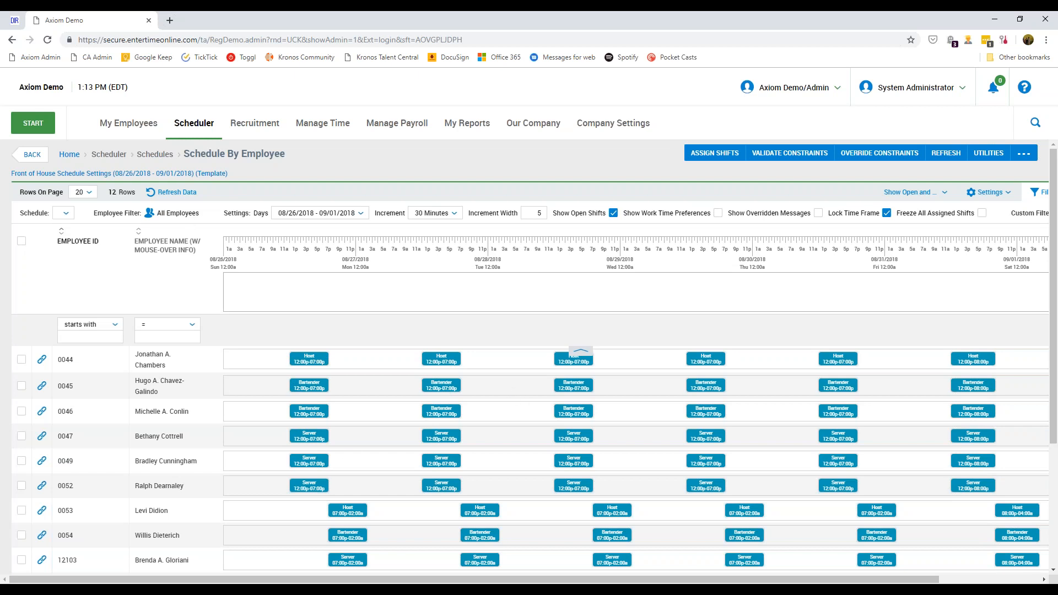
# Step: Return to the schedule templates and generate a schedule from the Front of House template with start date 03/31/2019
pyautogui.click(14, 159)
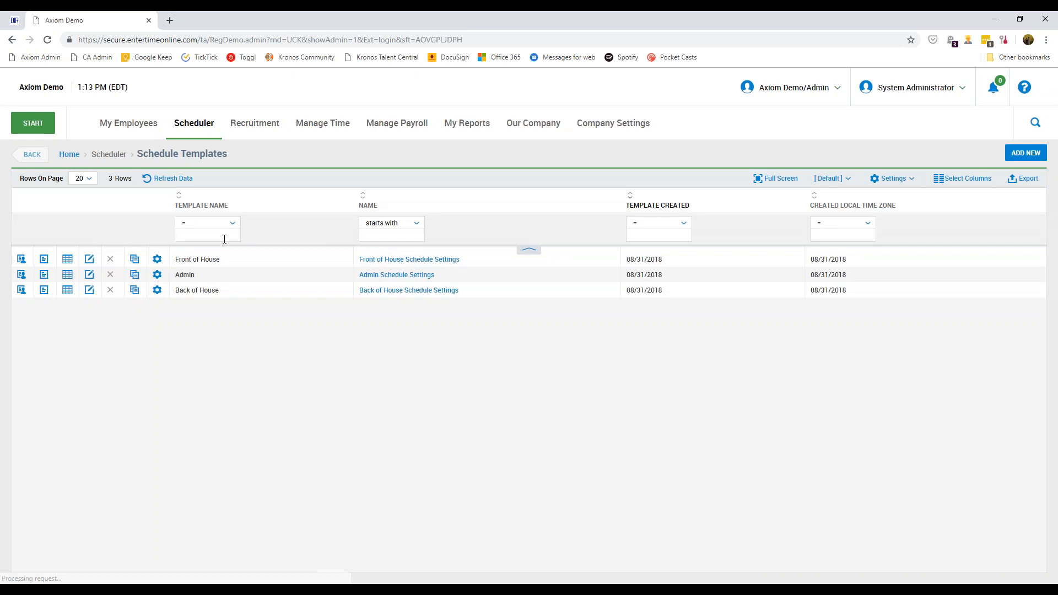
pyautogui.click(157, 261)
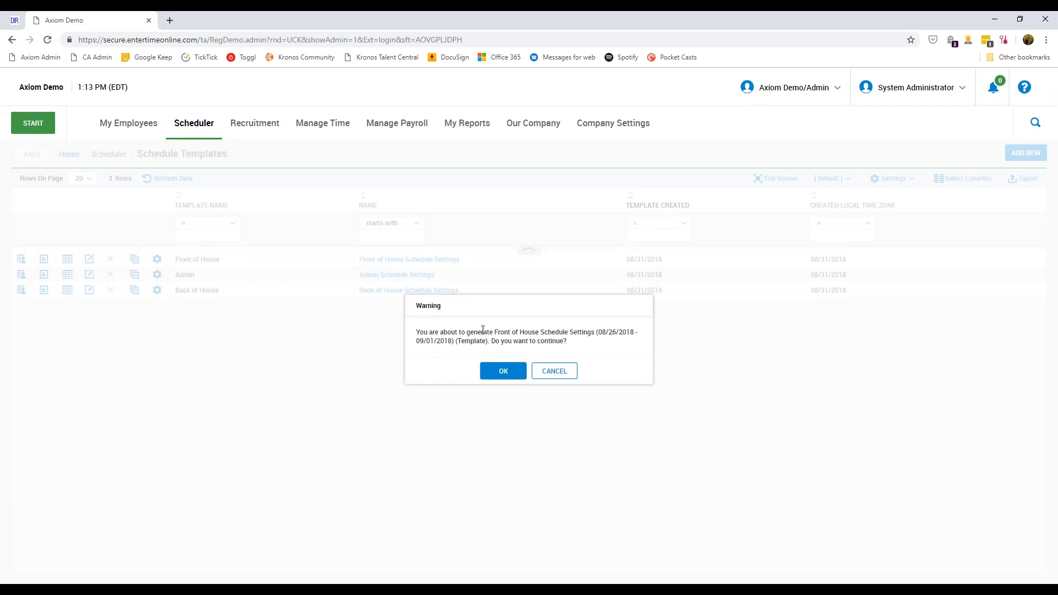
pyautogui.click(502, 369)
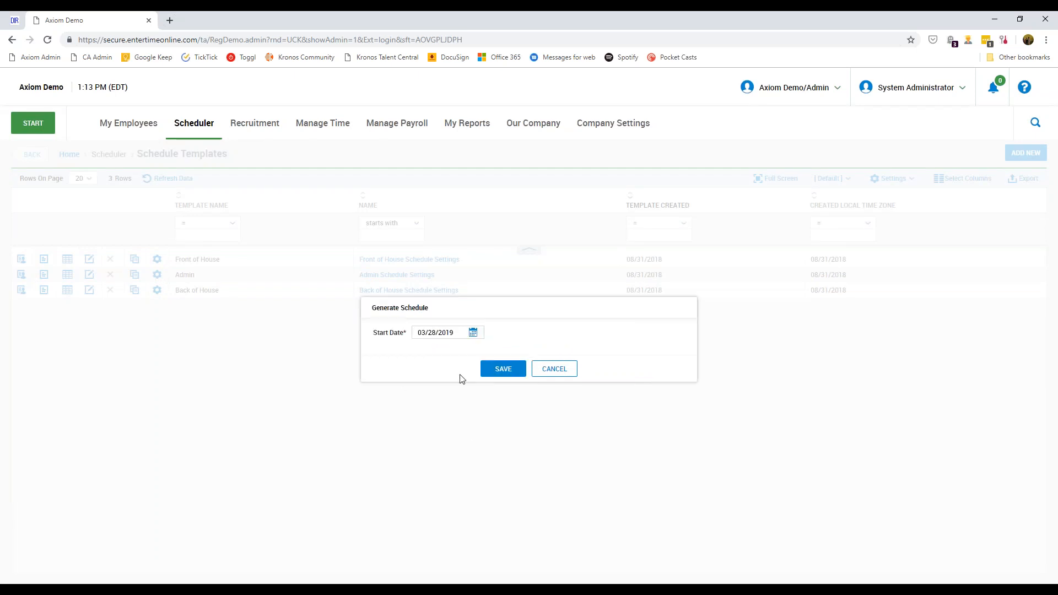
pyautogui.click(478, 337)
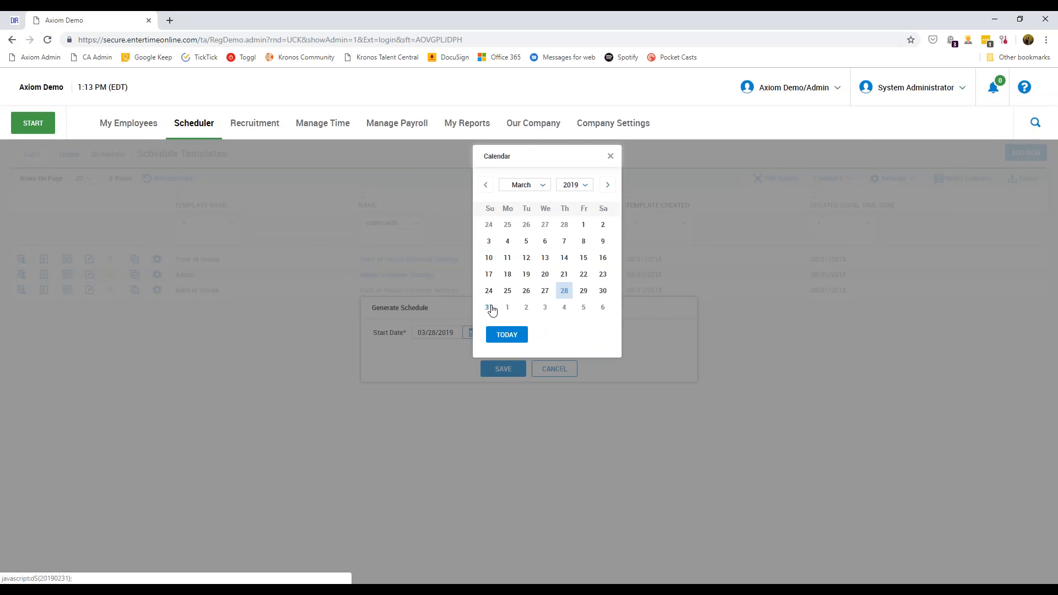
pyautogui.click(489, 308)
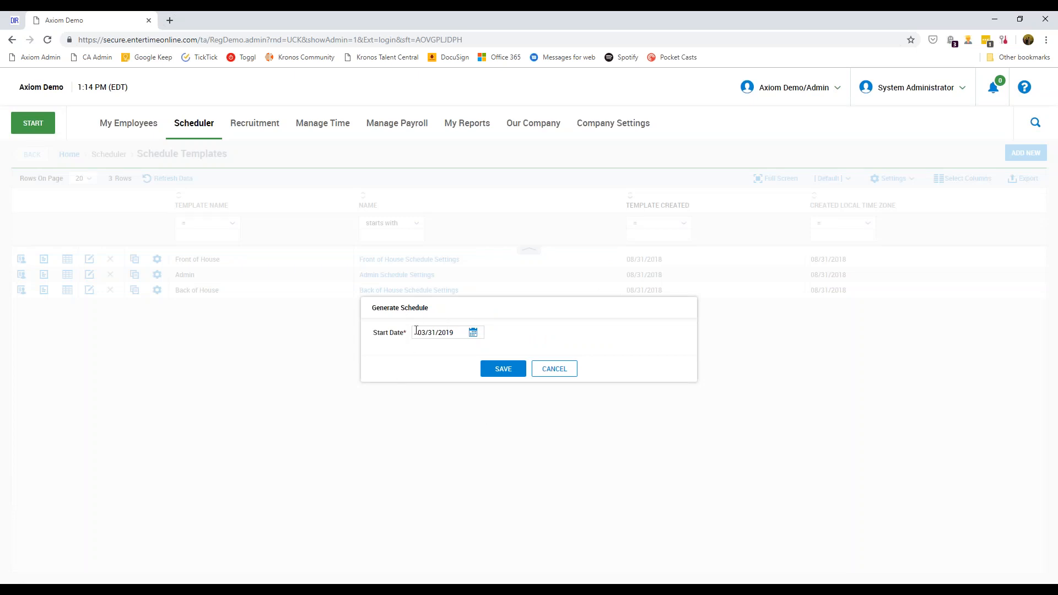
pyautogui.click(500, 369)
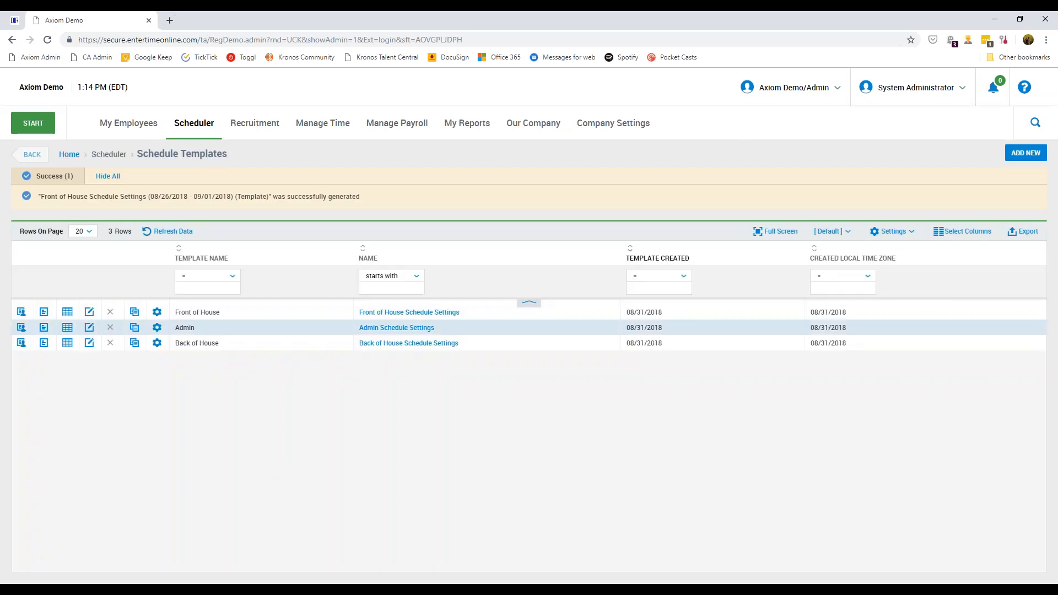
# Step: Generate a schedule from the Admin template with start date 03/31/2019
pyautogui.click(157, 327)
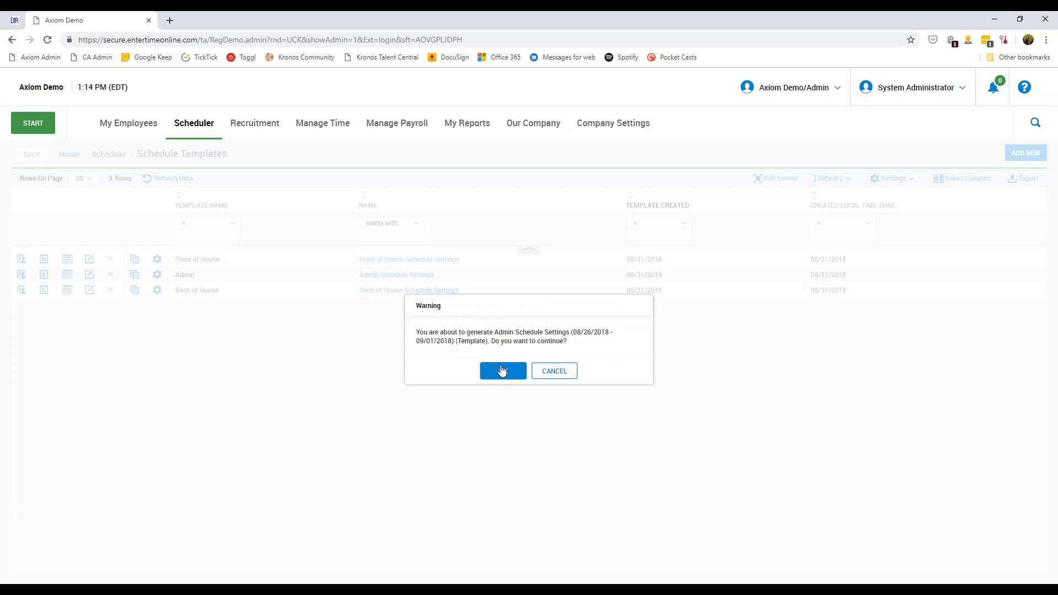
pyautogui.click(504, 371)
pyautogui.click(470, 333)
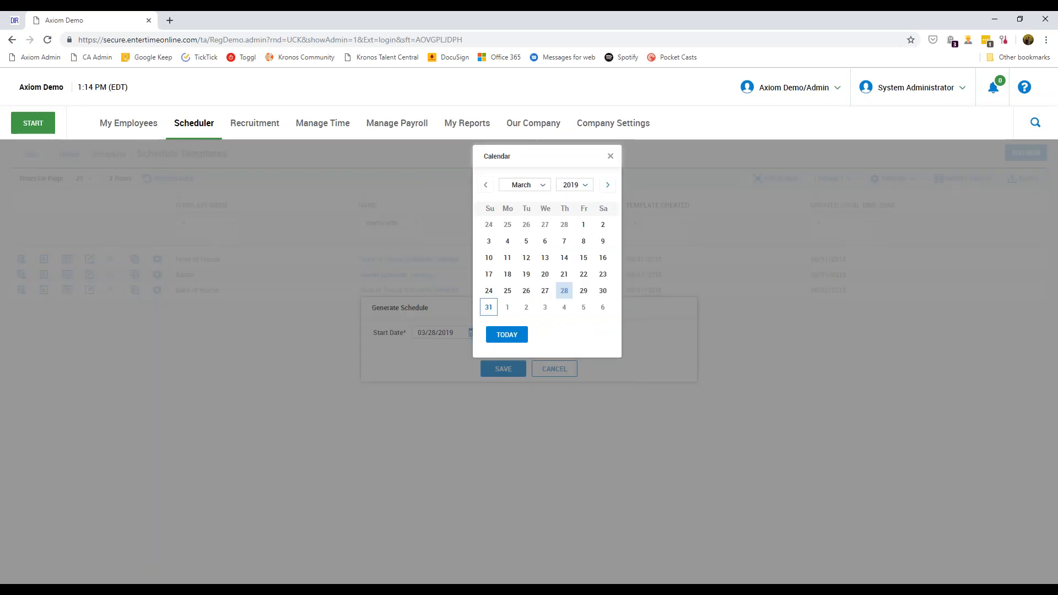
pyautogui.click(489, 308)
pyautogui.click(502, 369)
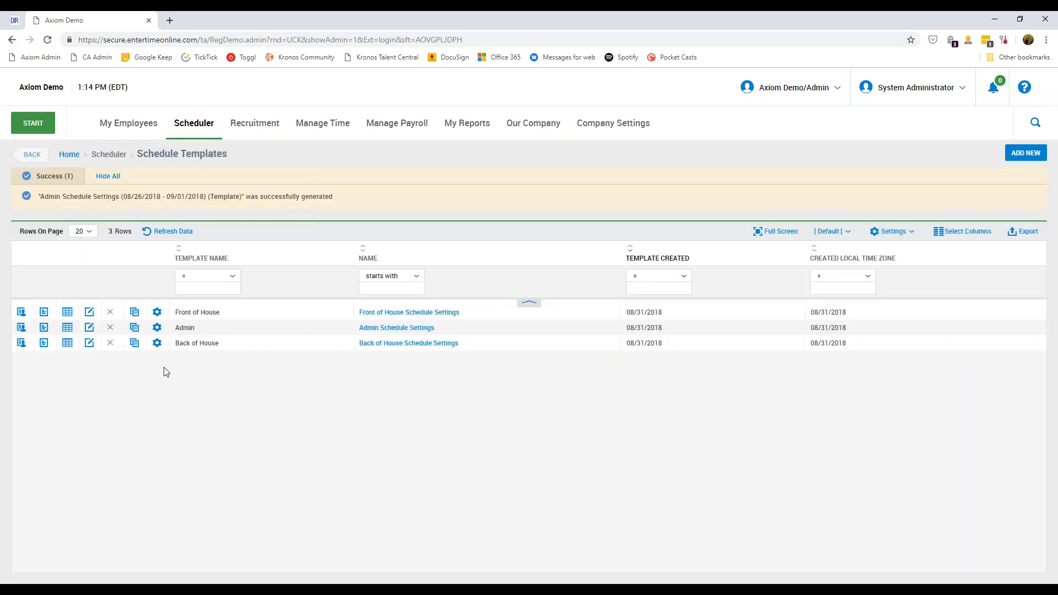
# Step: Generate a schedule from the Back of House template with start date 03/31/2019
pyautogui.click(157, 343)
pyautogui.click(504, 369)
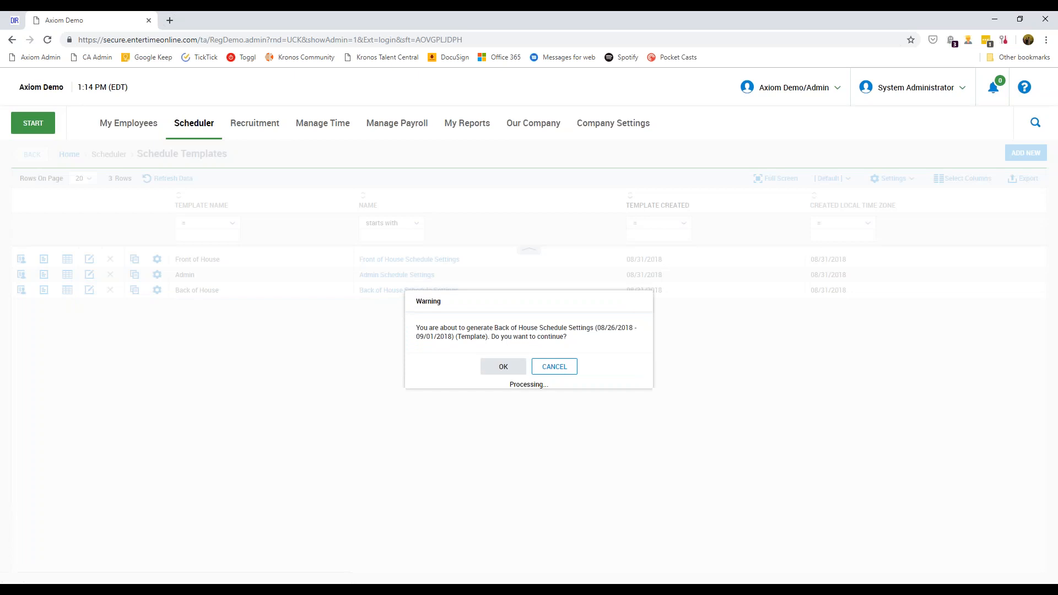
pyautogui.click(473, 333)
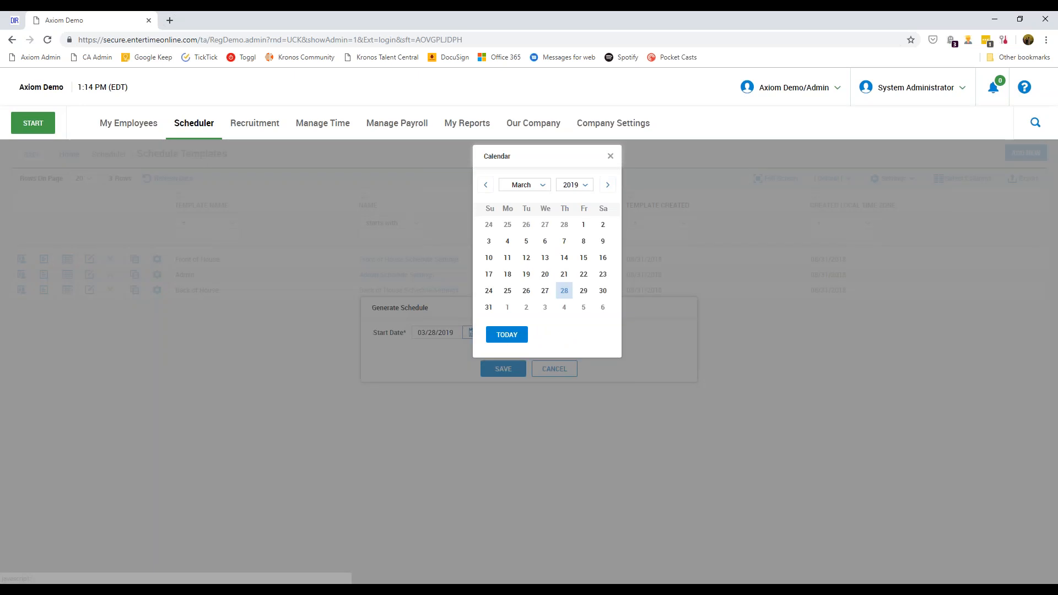
pyautogui.click(489, 307)
pyautogui.click(508, 370)
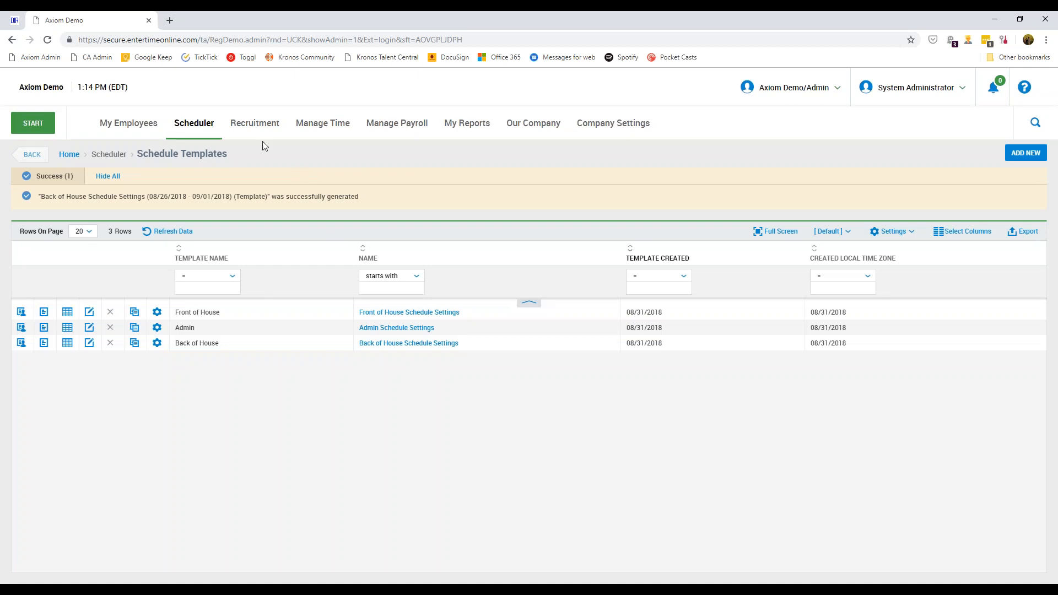
# Step: Open the list of schedules and limit its calendar range to Next Week
pyautogui.moveTo(205, 128)
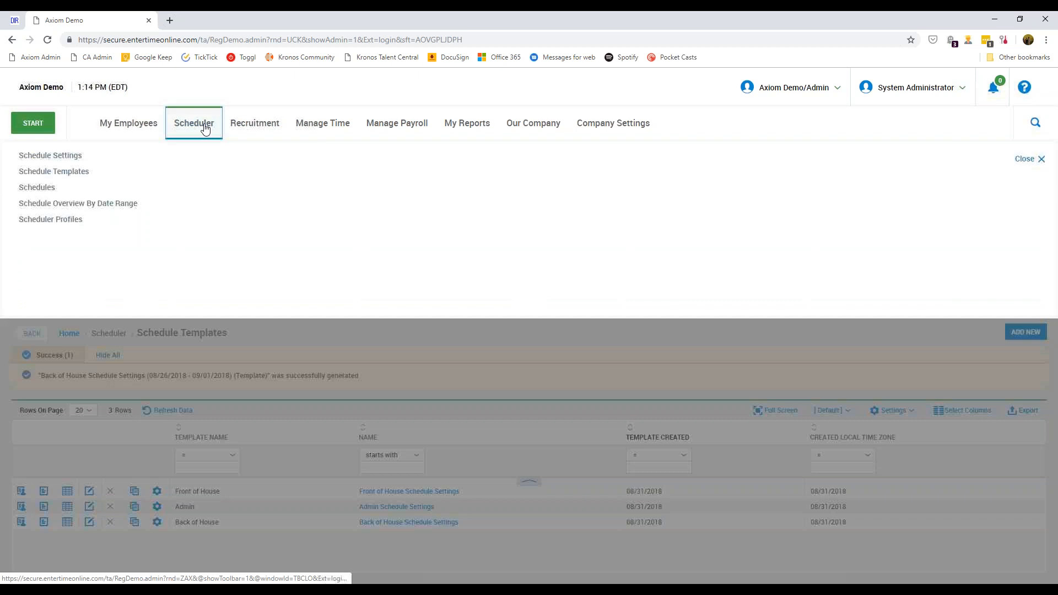
pyautogui.click(50, 188)
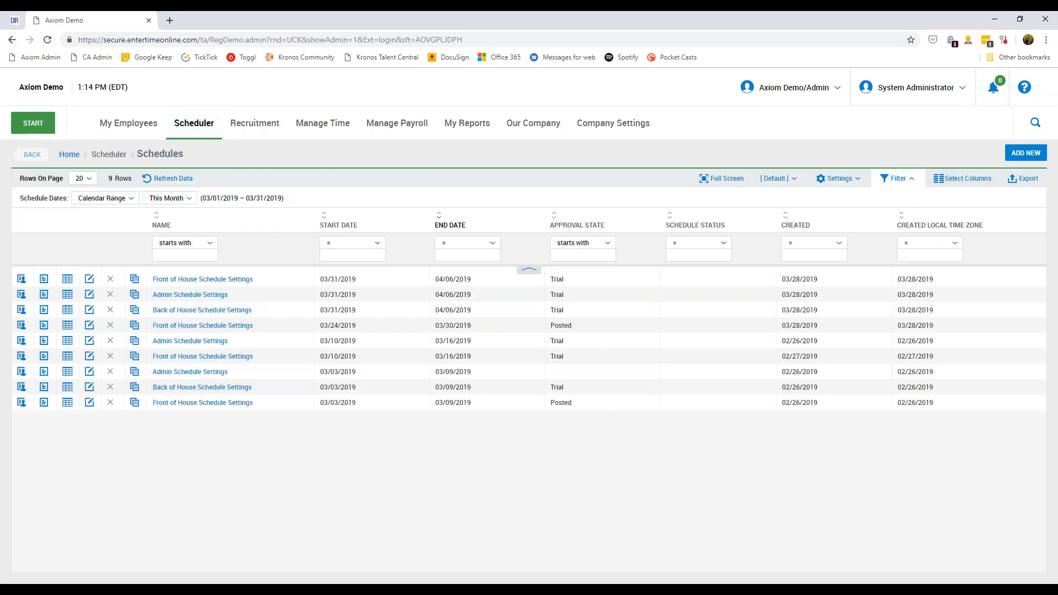
pyautogui.click(167, 198)
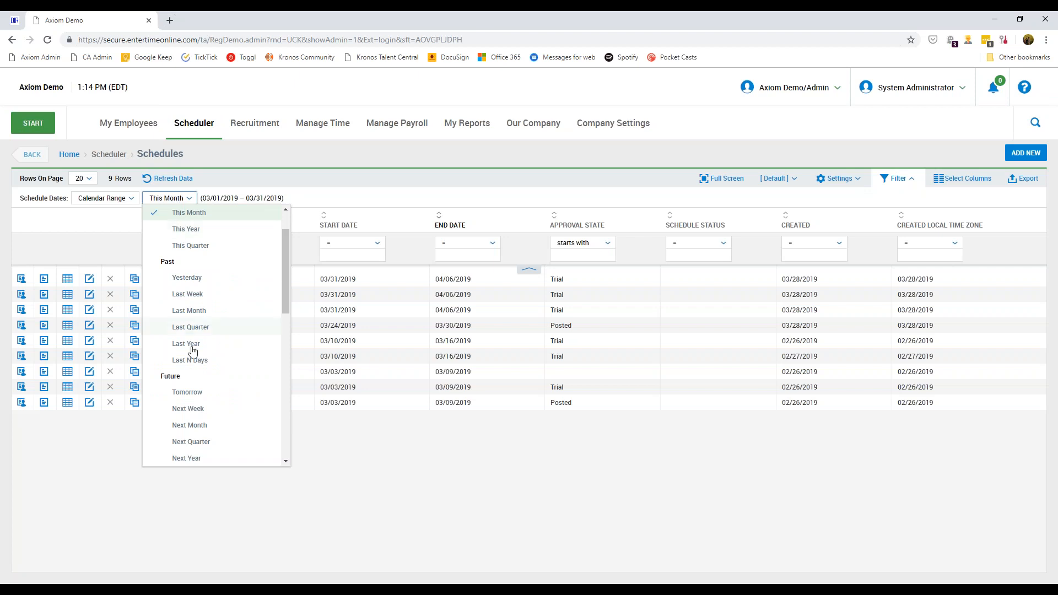
pyautogui.click(187, 412)
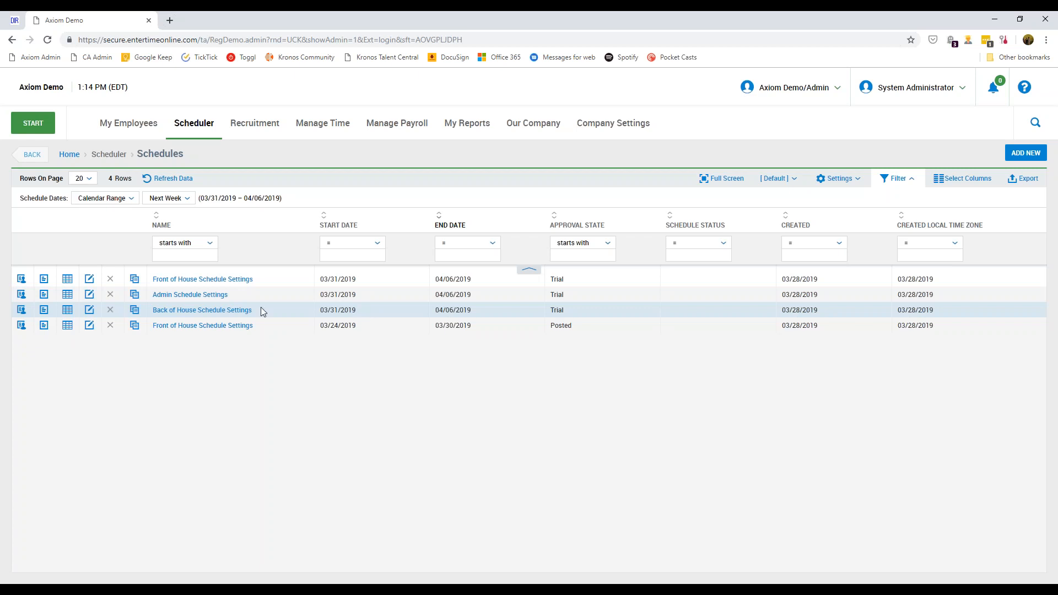
# Step: View the Back of House schedule by employee, and return to open the 03/31/2019 Front of House schedule by employee instead
pyautogui.click(22, 310)
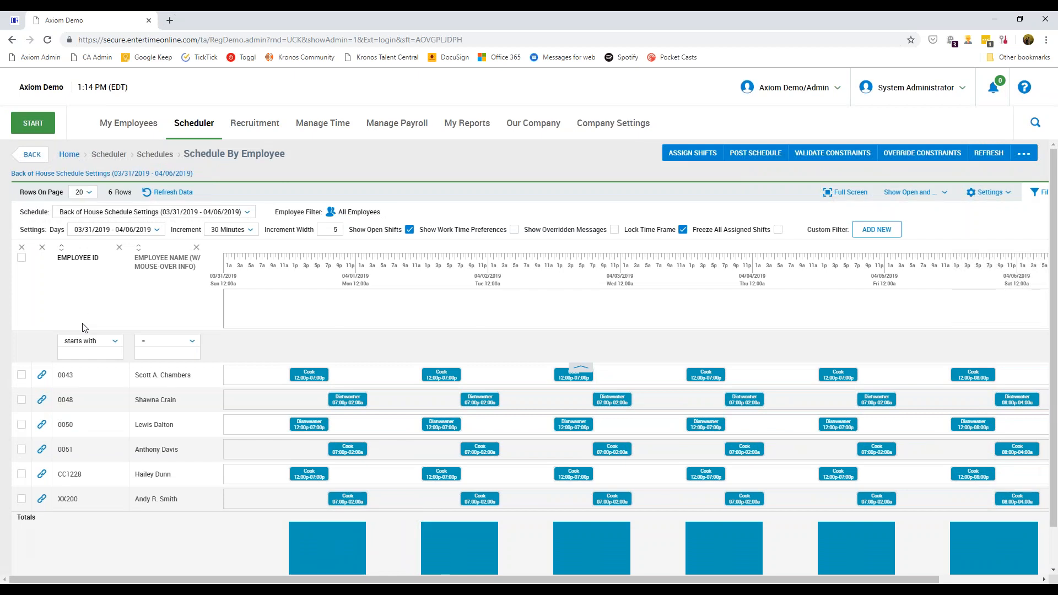
pyautogui.click(34, 161)
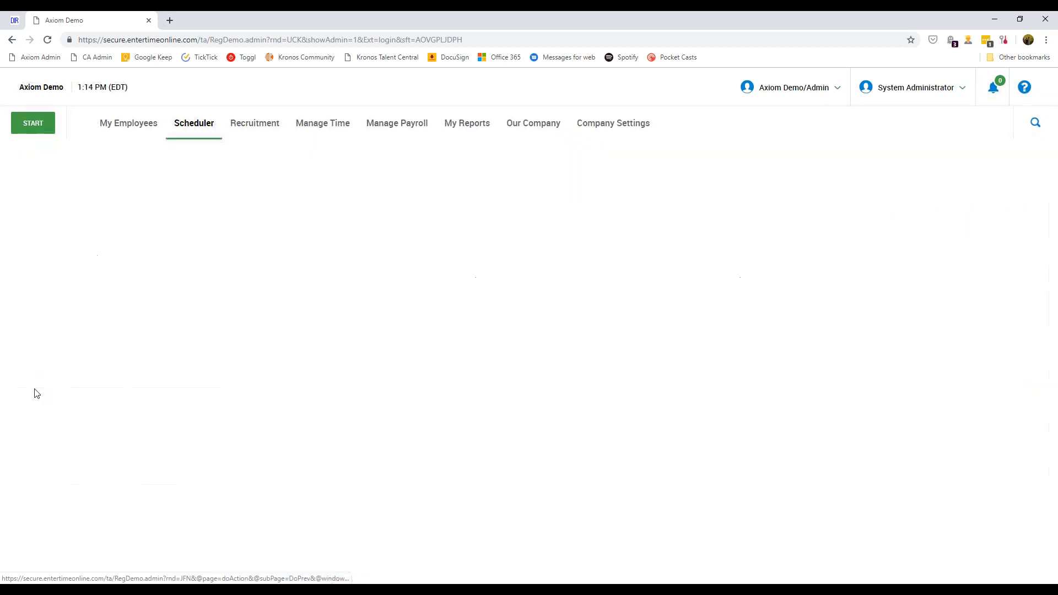
pyautogui.click(21, 279)
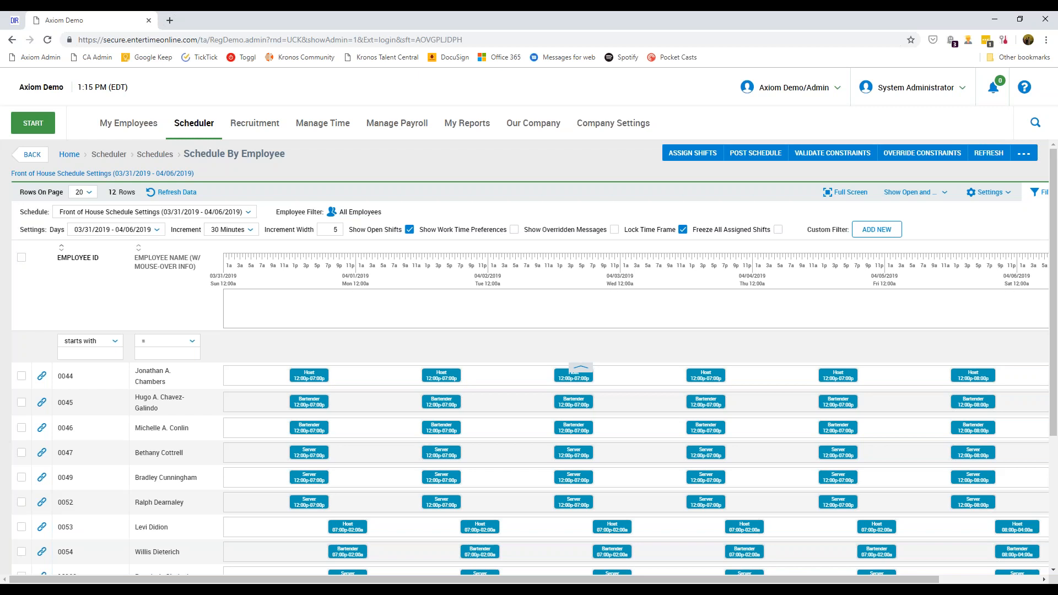
# Step: Swap the 03/31/2019 Server shifts of the sixth and eleventh employees, giving the sixth 07:00p-02:00a and the eleventh 12:00p-07:00p
pyautogui.scroll(-5, 350, 397)
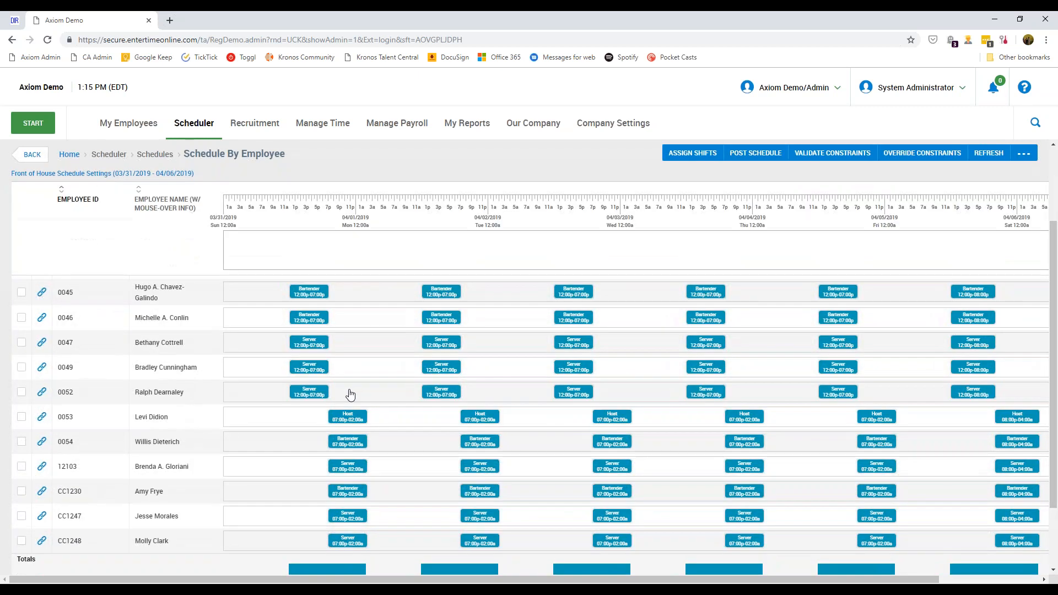
pyautogui.scroll(-1, 350, 394)
pyautogui.scroll(1, 347, 355)
pyautogui.moveTo(352, 522)
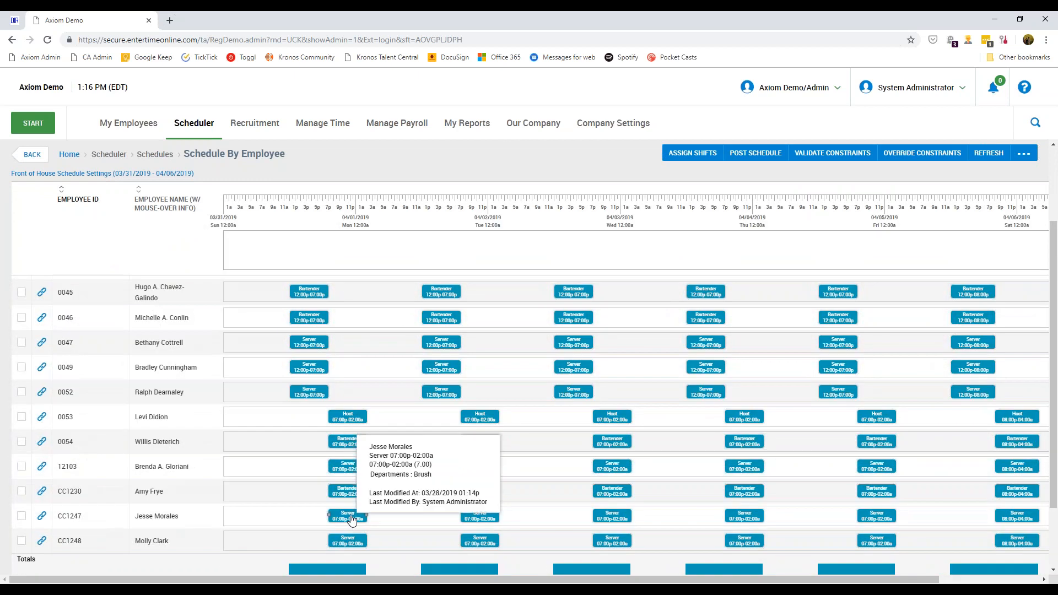
pyautogui.moveTo(352, 521); pyautogui.dragTo(354, 396)
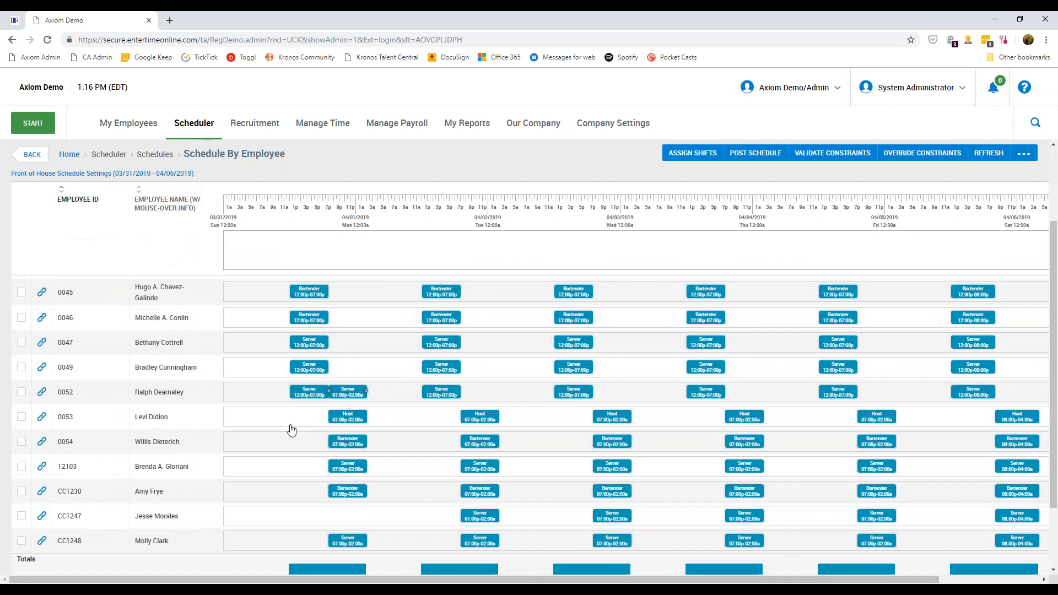
pyautogui.click(307, 395)
pyautogui.moveTo(308, 395); pyautogui.dragTo(294, 513)
pyautogui.scroll(-3, 276, 485)
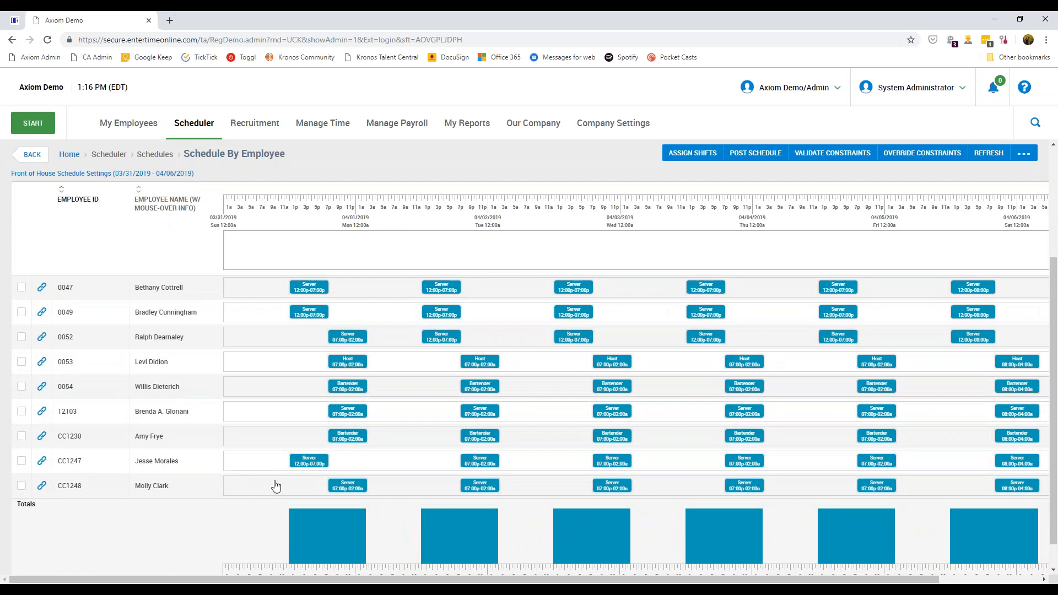
# Step: Try moving the eleventh employee's 03/31/2019 Server shift to the row above, and return it to that employee's row
pyautogui.scroll(2, 276, 486)
pyautogui.scroll(-2, 282, 481)
pyautogui.moveTo(298, 464); pyautogui.dragTo(302, 437)
pyautogui.moveTo(302, 437); pyautogui.dragTo(299, 465)
pyautogui.click(299, 465)
pyautogui.click(285, 461)
pyautogui.scroll(3, 306, 463)
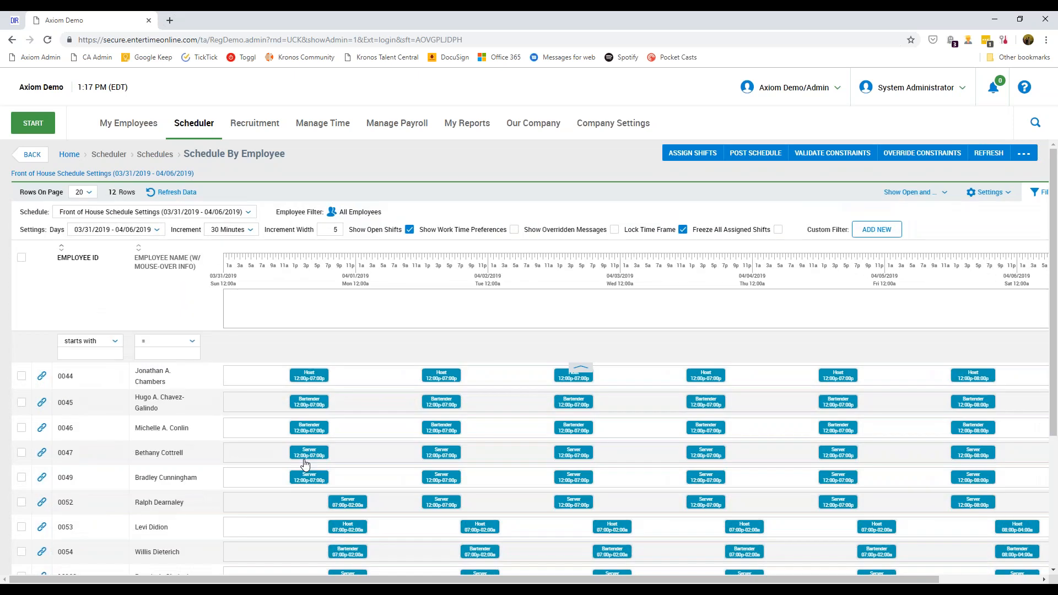
pyautogui.moveTo(306, 465)
pyautogui.scroll(-3, 354, 453)
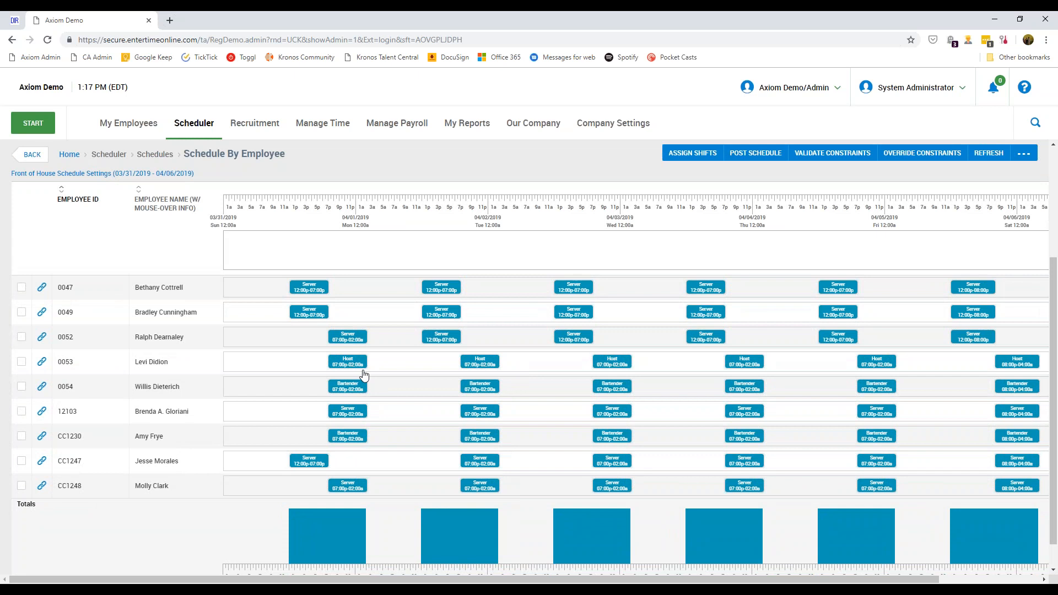
# Step: Examine the 03/31/2019 shifts and daily totals across the Front of House employees
pyautogui.moveTo(361, 362)
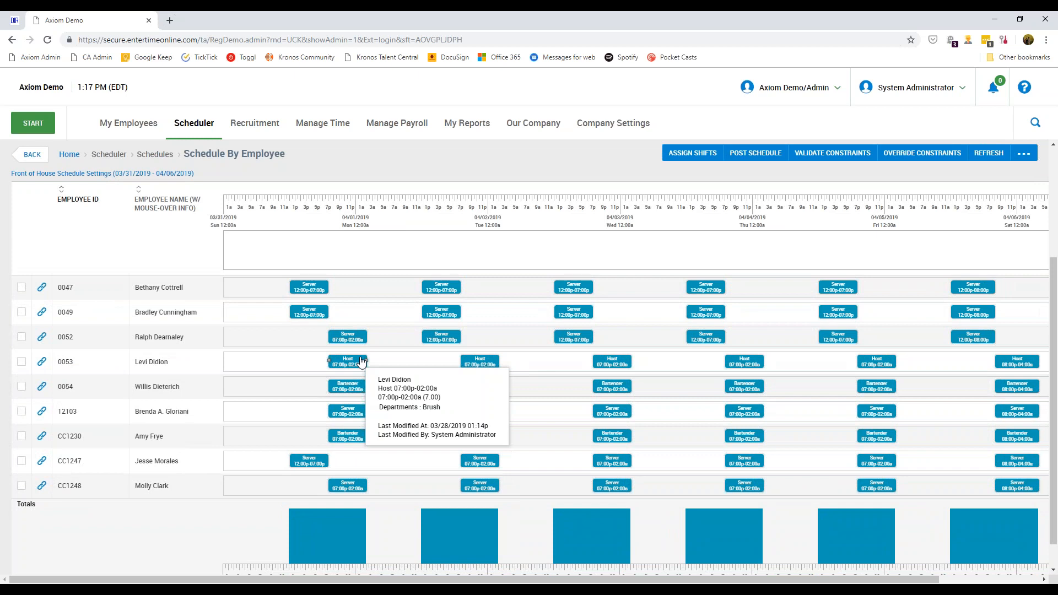
pyautogui.scroll(1, 361, 362)
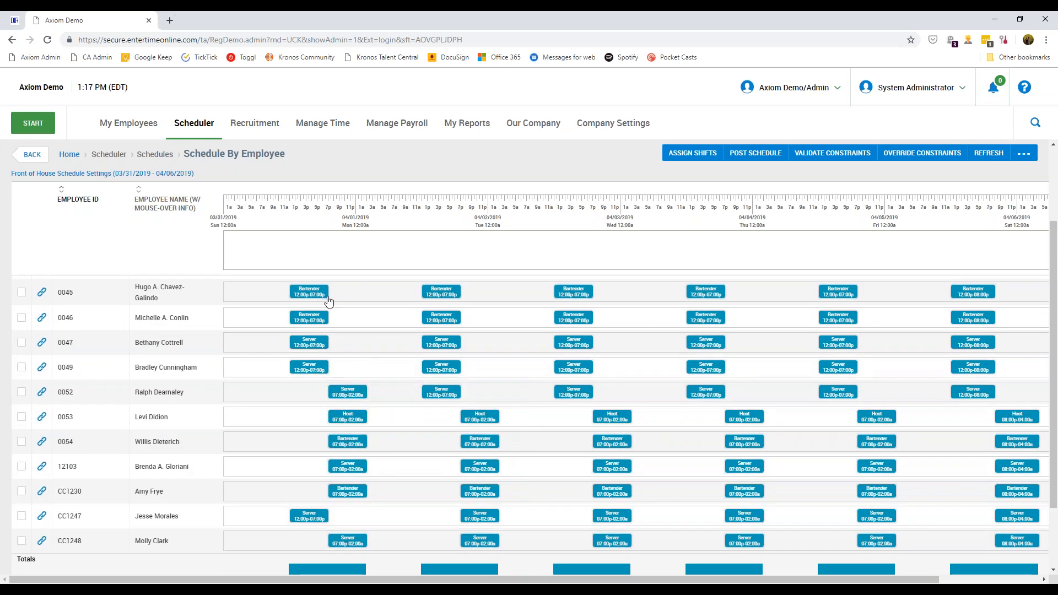
pyautogui.scroll(-1, 312, 301)
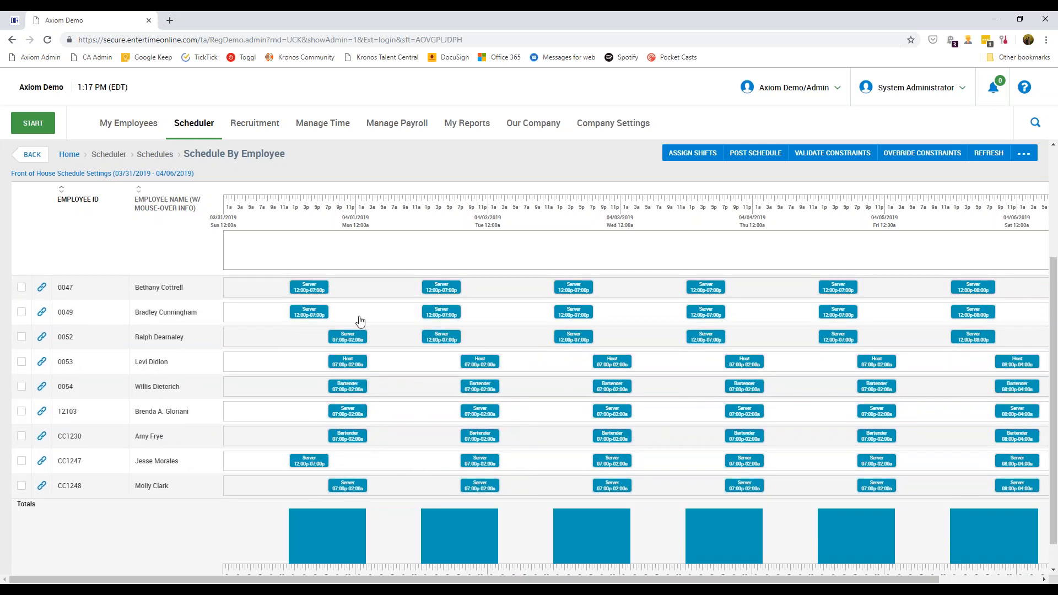
pyautogui.moveTo(348, 488)
pyautogui.scroll(1, 347, 487)
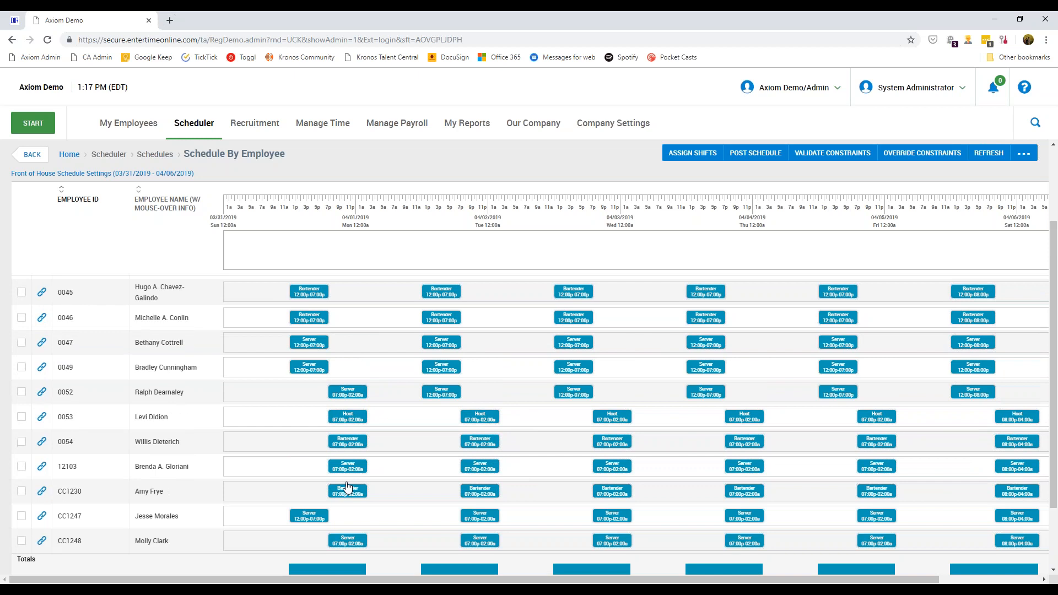
pyautogui.scroll(-1, 347, 488)
pyautogui.moveTo(355, 515)
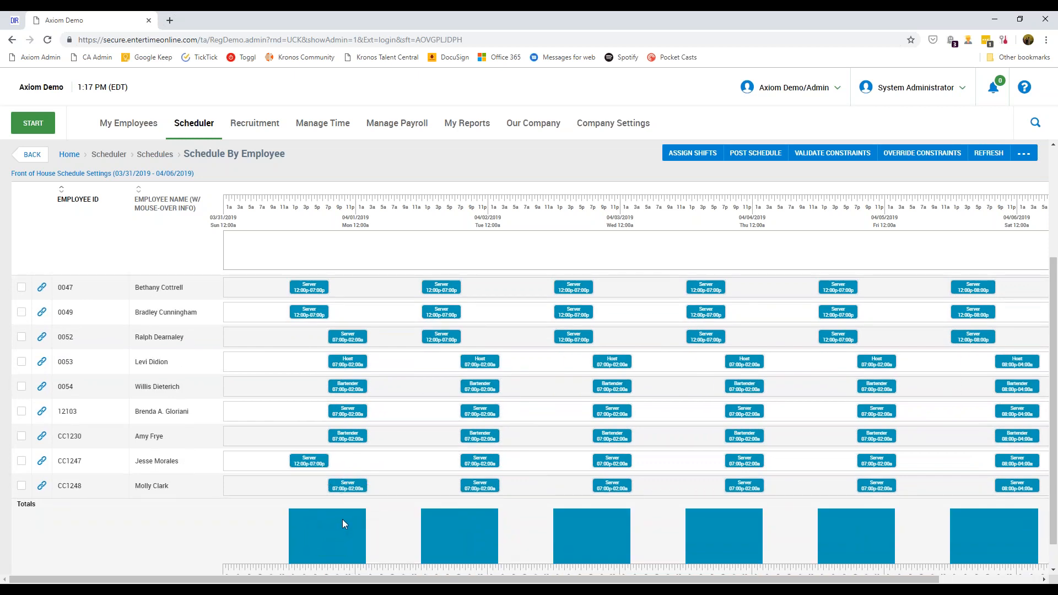
pyautogui.scroll(5, 342, 519)
pyautogui.scroll(-3, 330, 479)
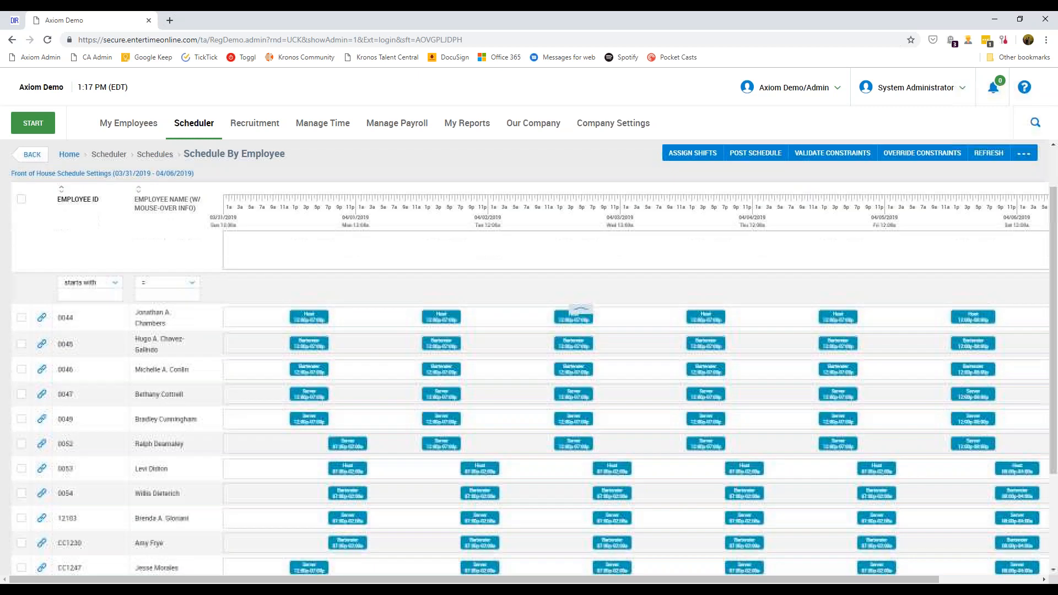
pyautogui.moveTo(348, 469)
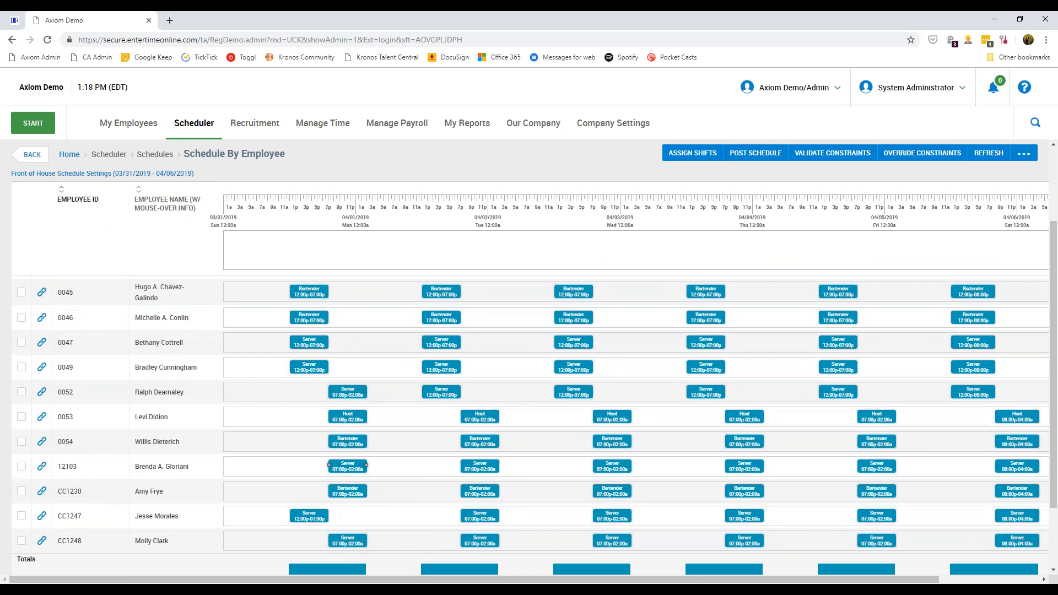
# Step: Try moving the sixth employee's 03/31/2019 Server 07:00p-02:00a shift to the third employee, who works Bartender shifts
pyautogui.click(354, 395)
pyautogui.moveTo(353, 394); pyautogui.dragTo(358, 330)
pyautogui.moveTo(357, 330); pyautogui.dragTo(364, 328)
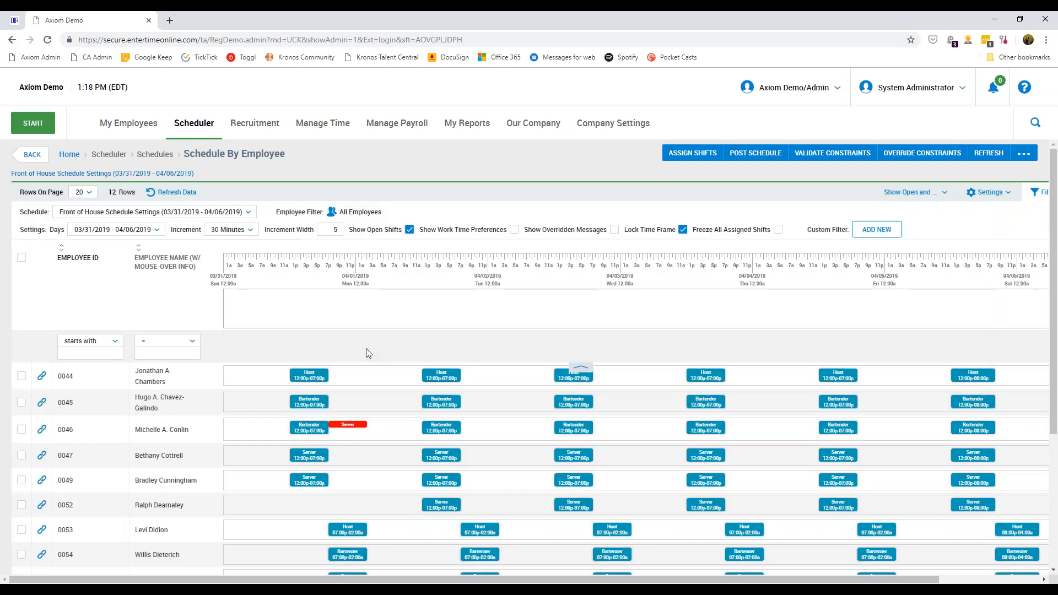
pyautogui.scroll(-1, 364, 365)
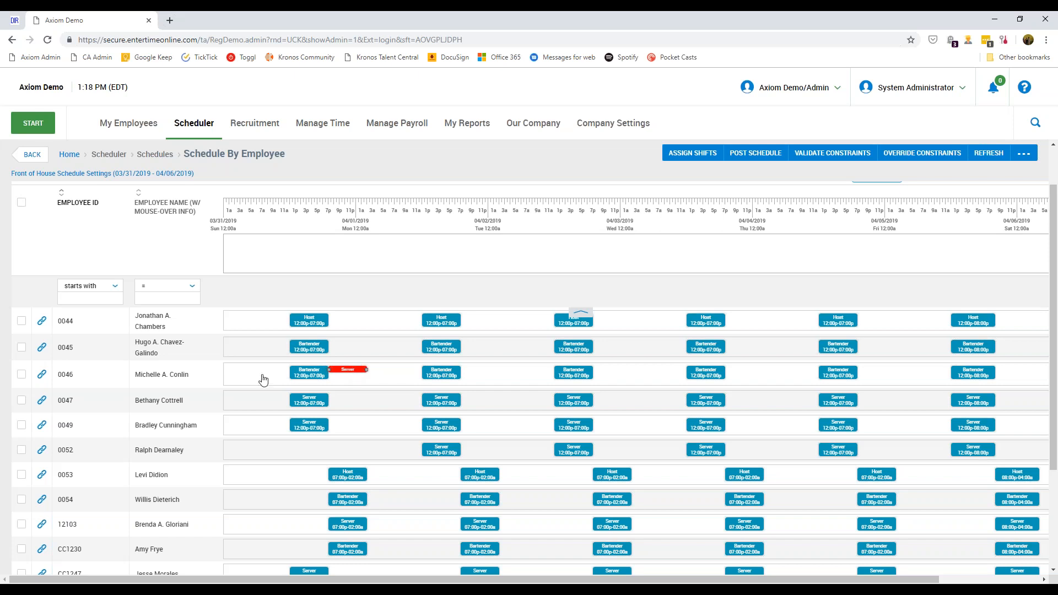
# Step: Open the third employee's record, look up the Server skill among the skills available to add, and cancel the lookup
pyautogui.click(41, 375)
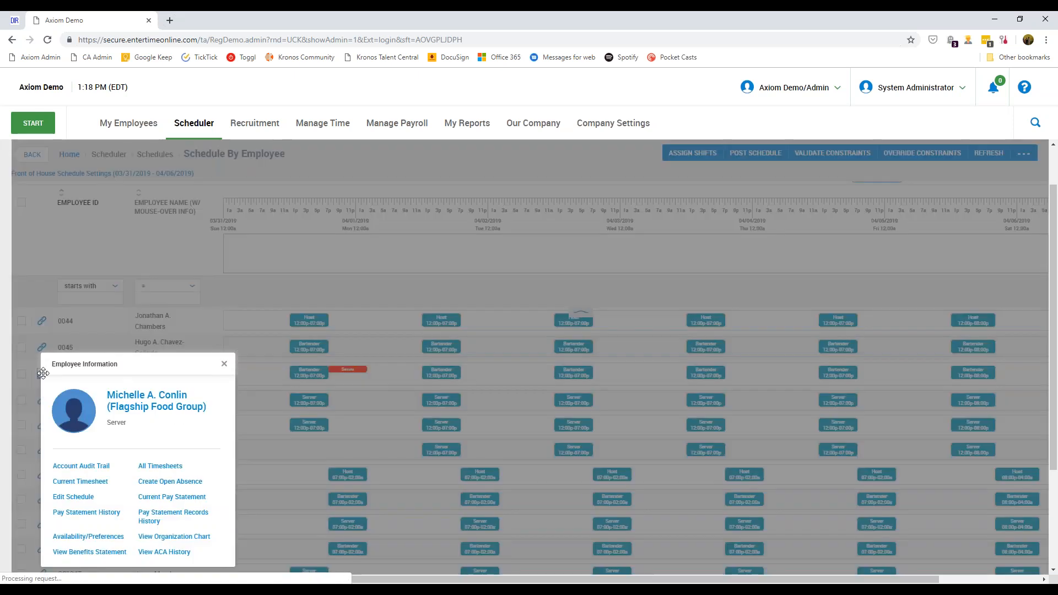
pyautogui.click(157, 401)
pyautogui.scroll(-4, 529, 359)
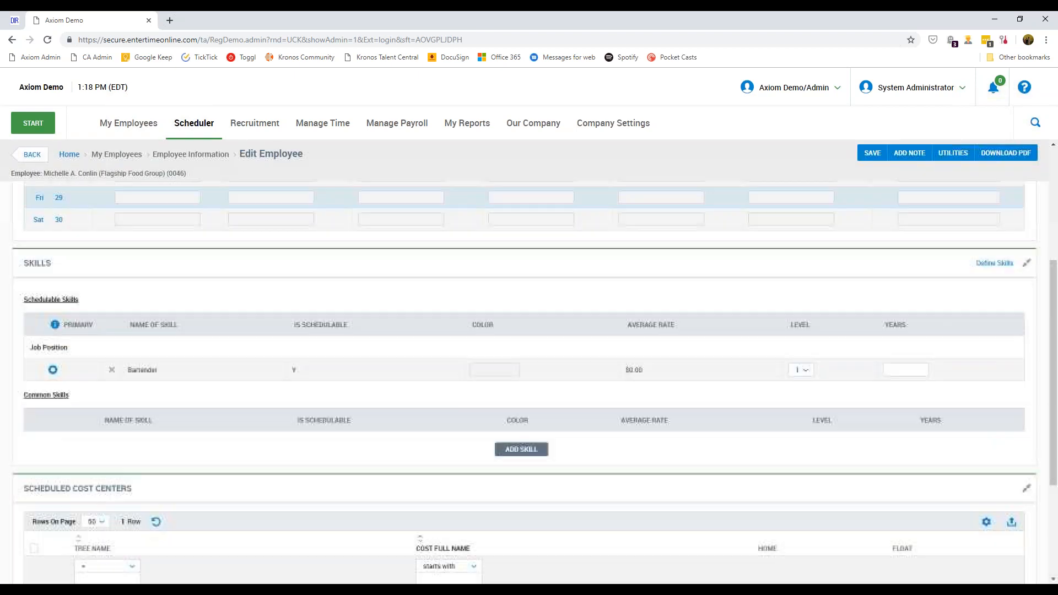
pyautogui.click(515, 447)
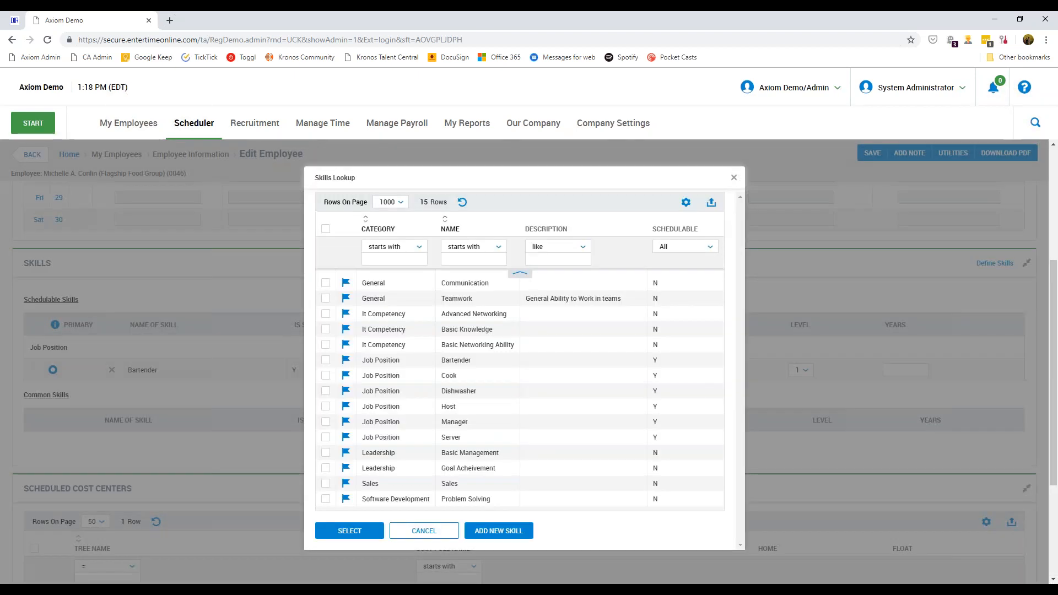
pyautogui.click(476, 259)
pyautogui.write('server')
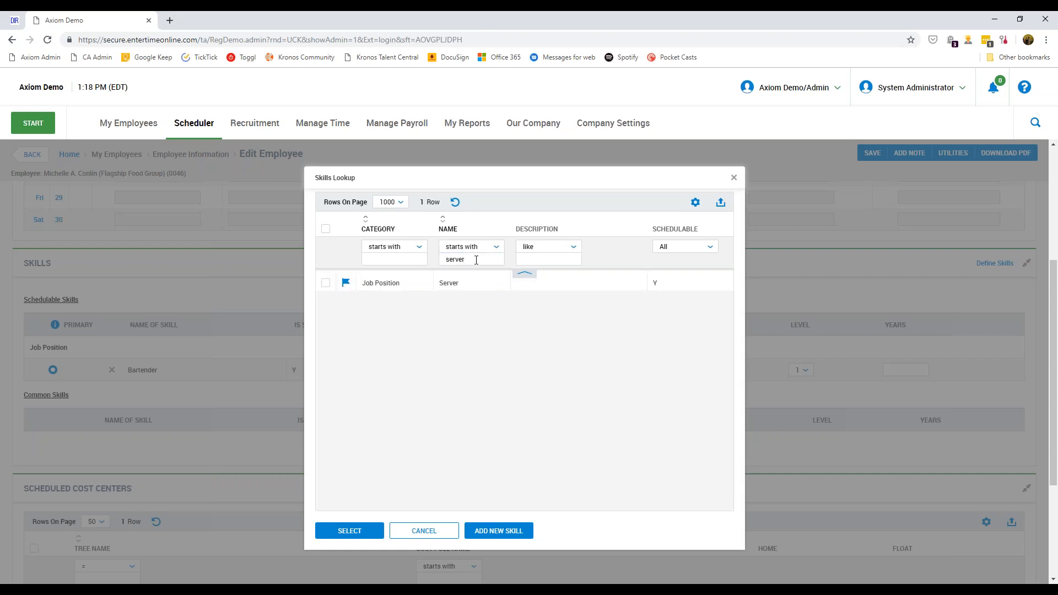
pyautogui.click(428, 531)
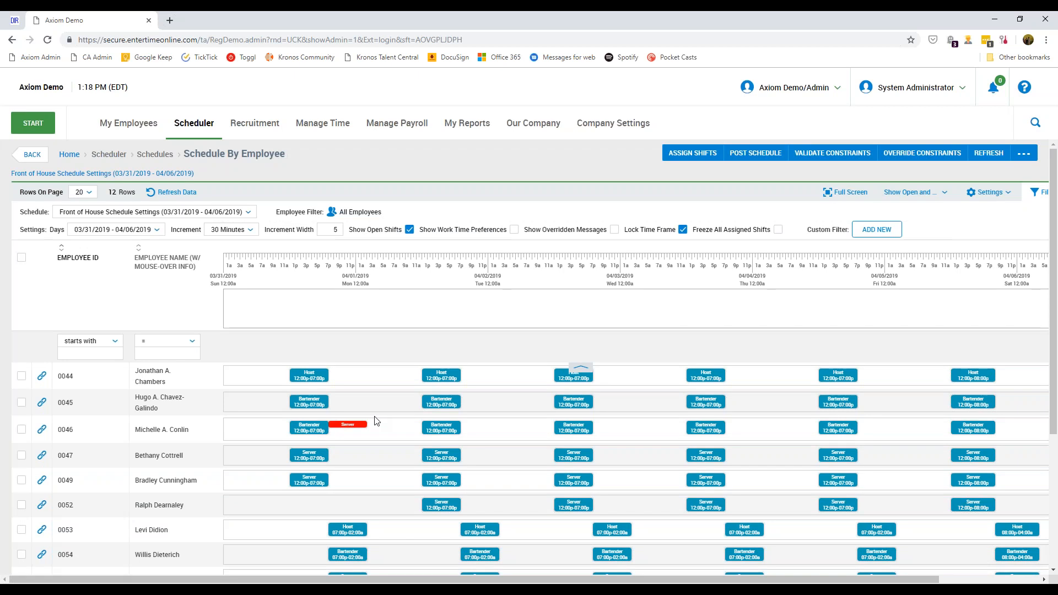
# Step: Move the 03/31/2019 Server 07:00p-02:00a shift from the third employee back to the sixth employee
pyautogui.scroll(-1, 376, 418)
pyautogui.moveTo(348, 369); pyautogui.dragTo(344, 454)
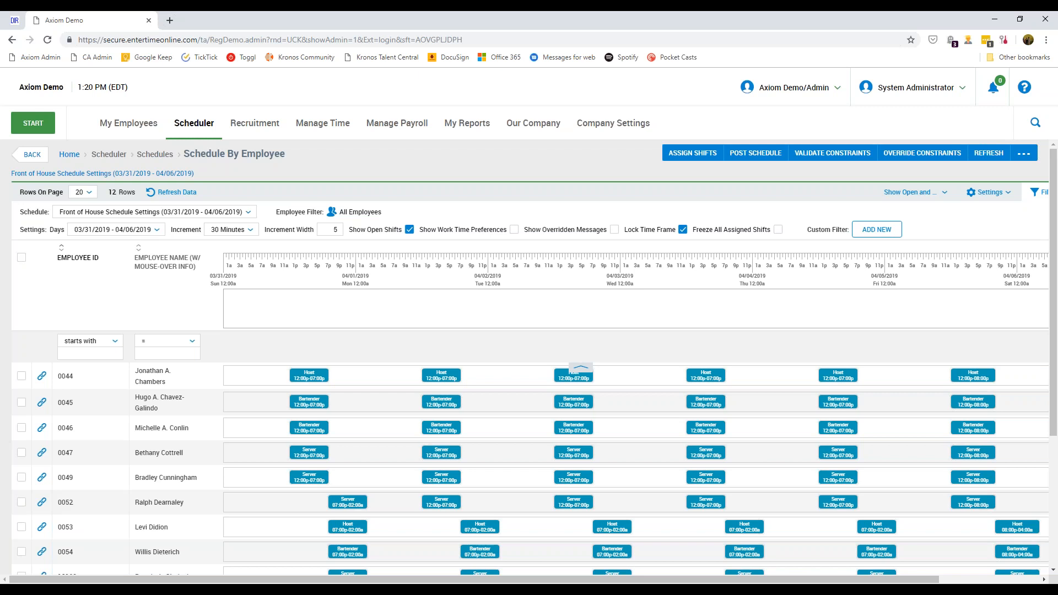
pyautogui.scroll(-2, 340, 361)
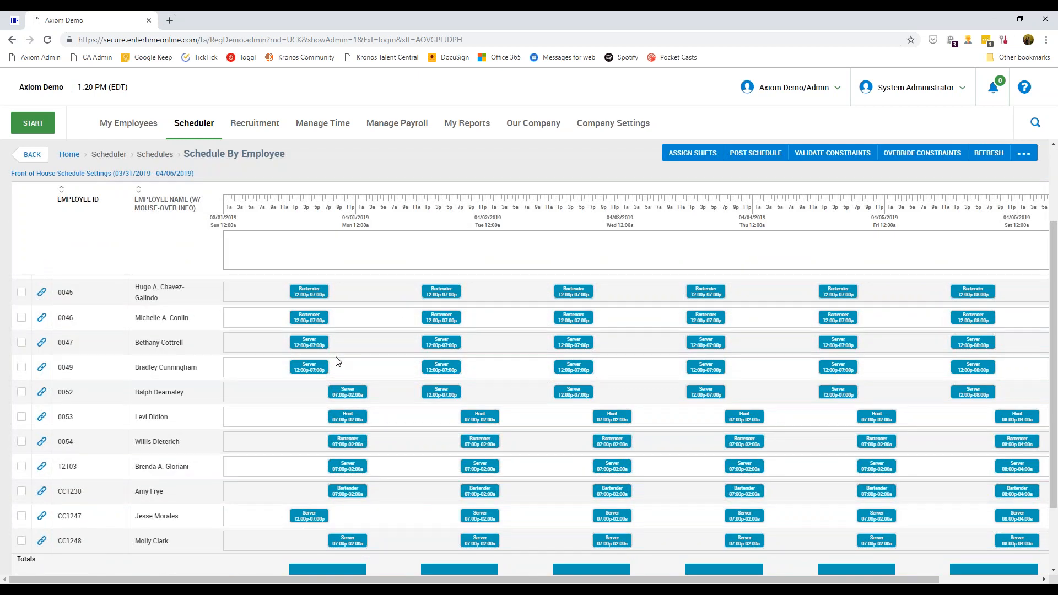
# Step: Post the Front of House schedule for 03/31/2019 - 04/06/2019 and return to the list of schedules
pyautogui.scroll(2, 530, 375)
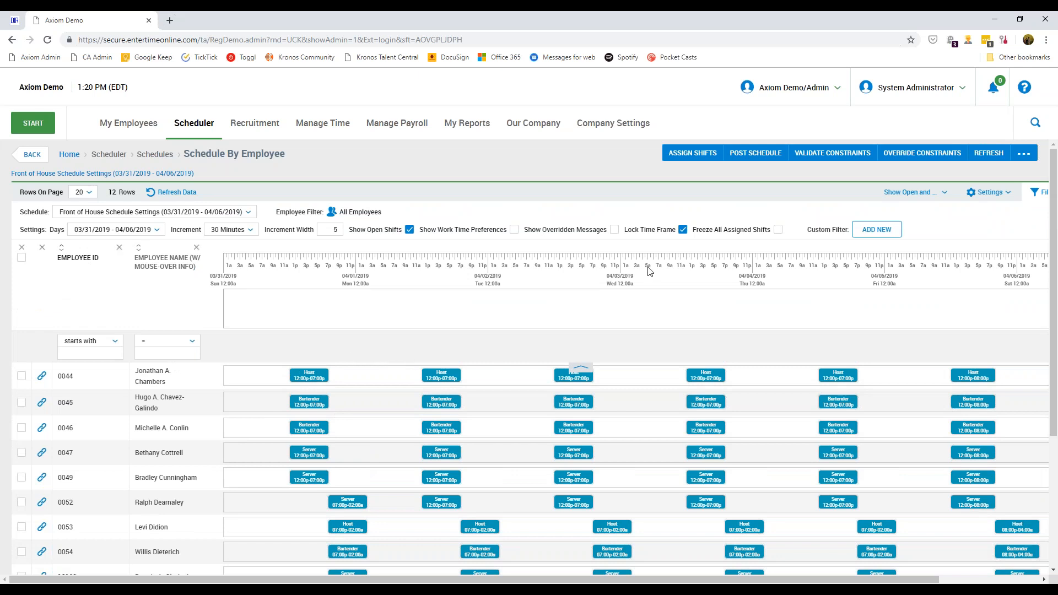
pyautogui.click(750, 160)
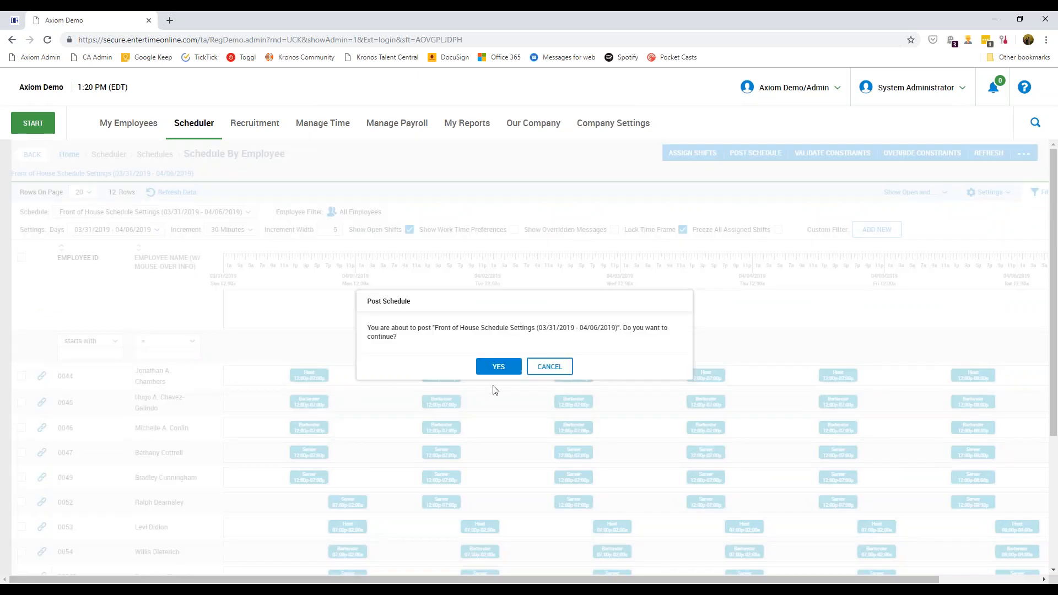
pyautogui.click(498, 367)
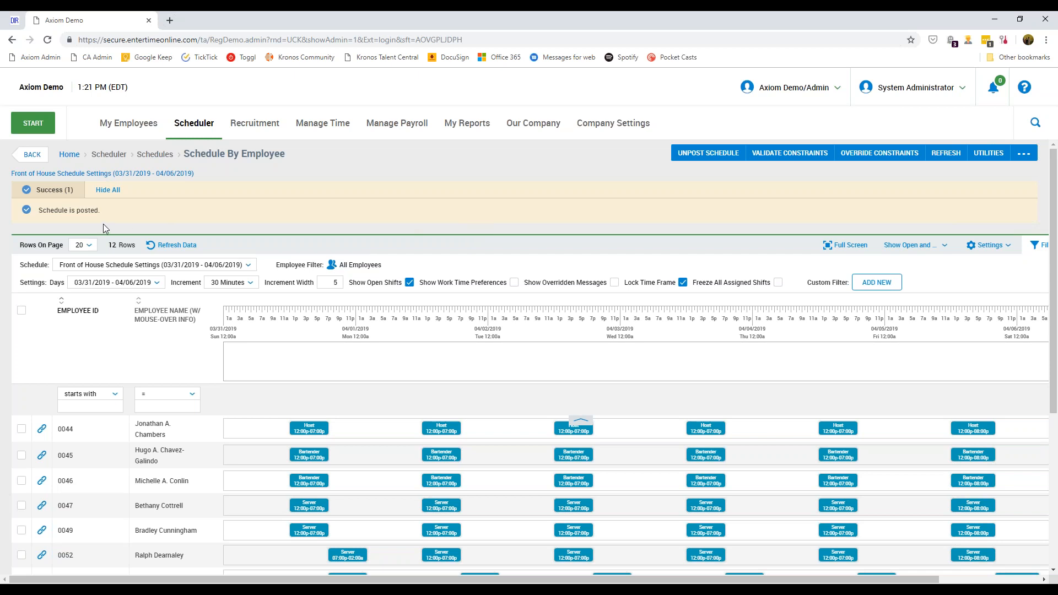
pyautogui.click(32, 155)
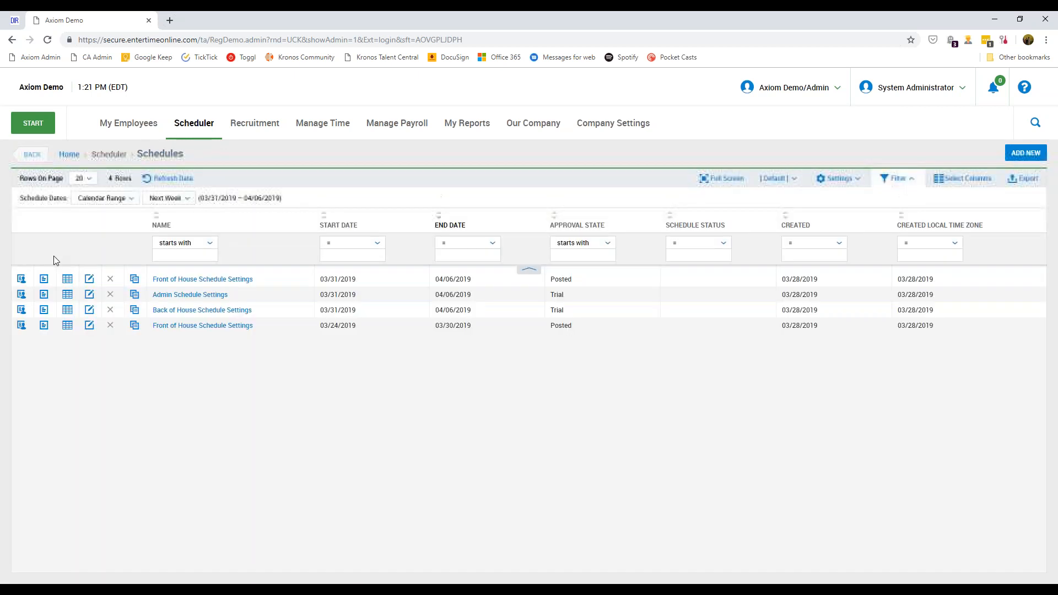
# Step: Open the Admin schedule for 03/31/2019 - 04/06/2019 by employee, post it, and return to the list of schedules
pyautogui.click(24, 296)
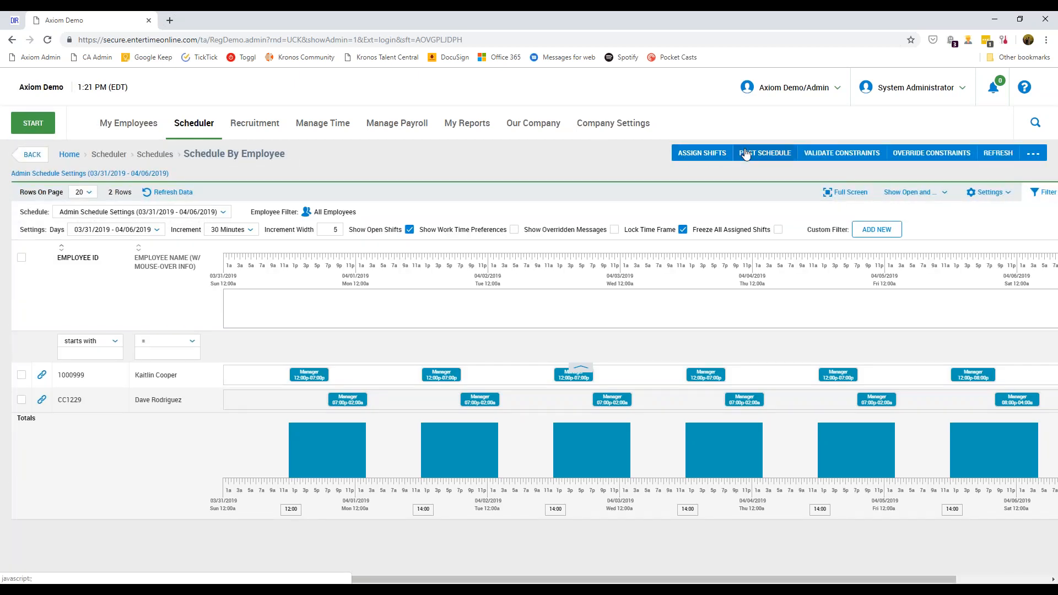
pyautogui.click(747, 154)
pyautogui.click(503, 364)
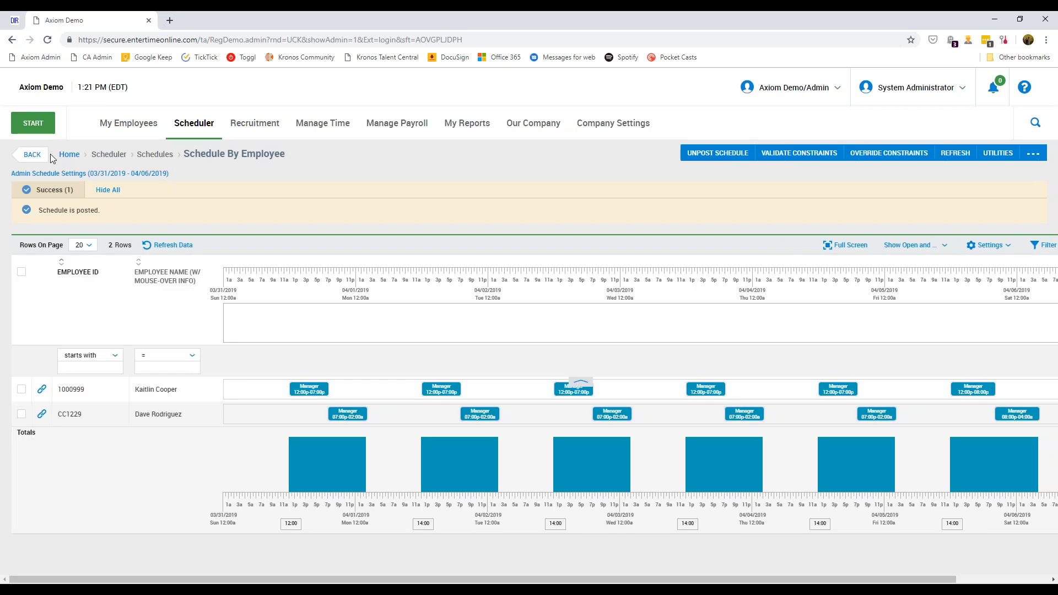
pyautogui.click(33, 154)
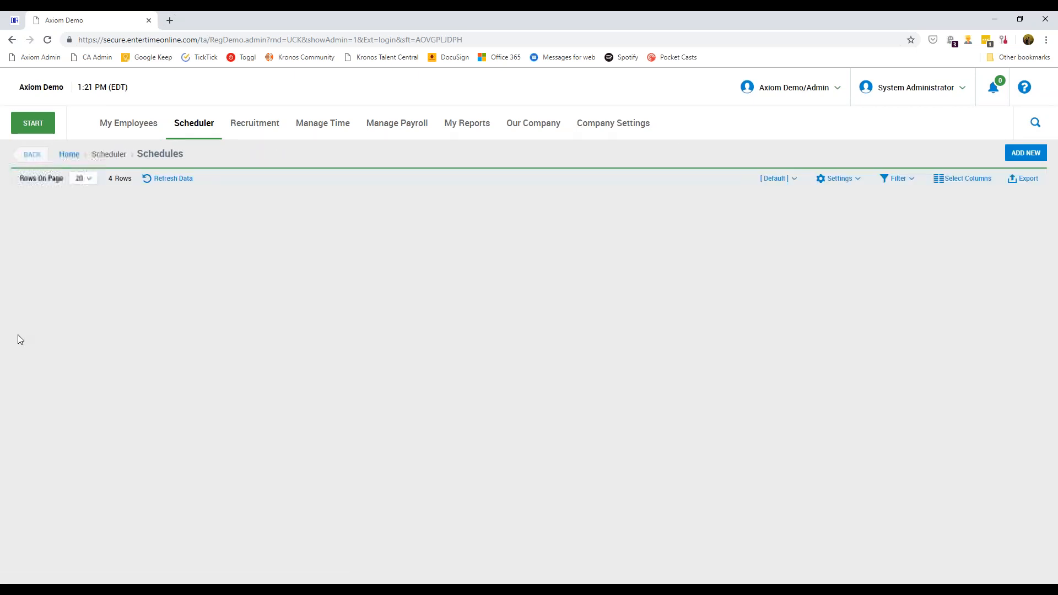
# Step: Open the Back of House schedule for 03/31/2019 - 04/06/2019 by employee and post it
pyautogui.click(28, 307)
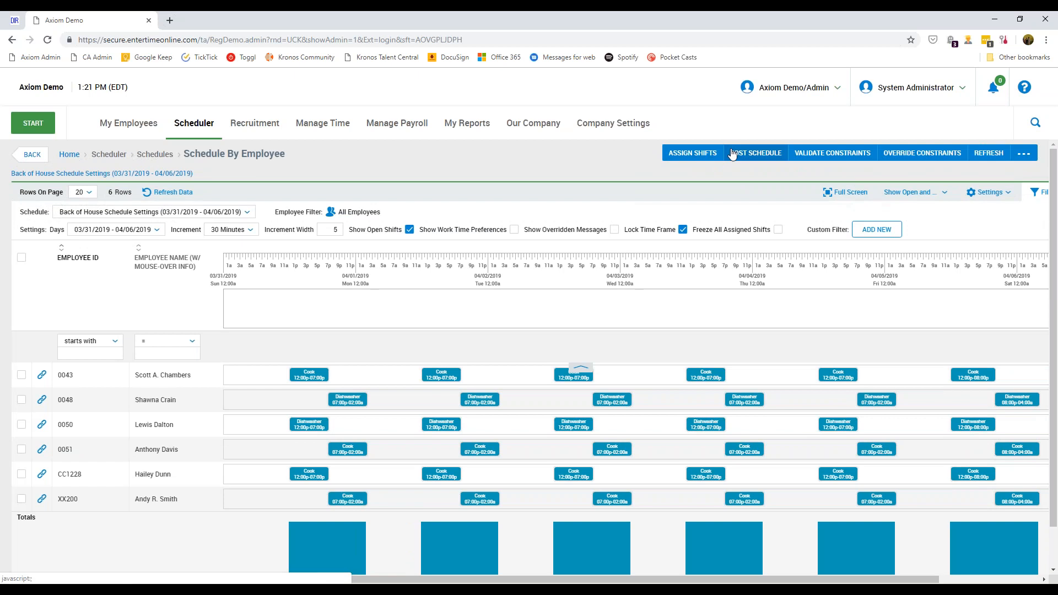
pyautogui.click(732, 155)
pyautogui.click(499, 362)
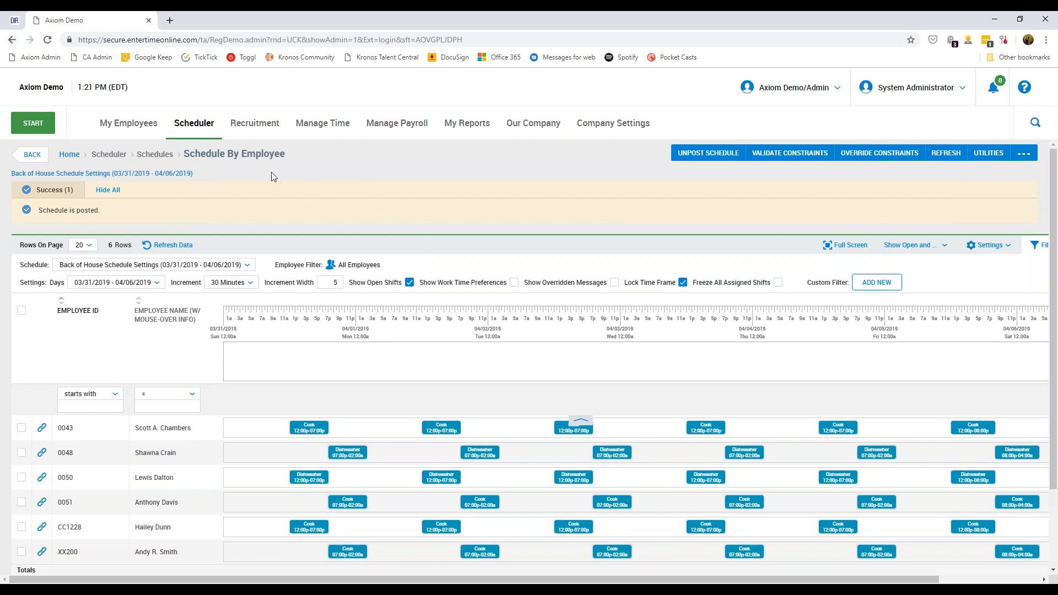
# Step: Open the Scheduler Default profile and bring up the settings for running its TLM shift creation rules
pyautogui.click(193, 126)
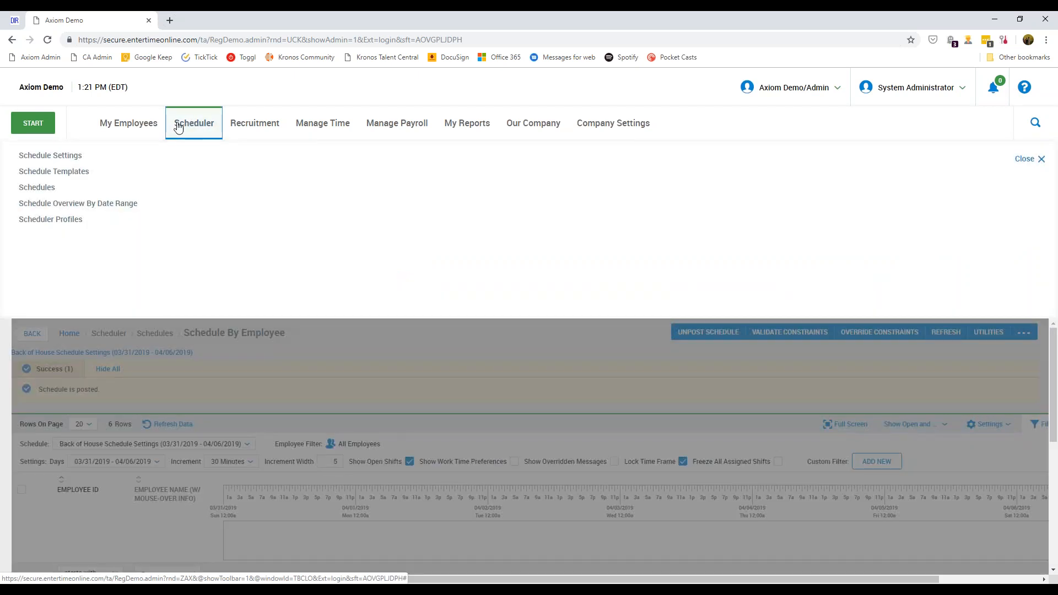
pyautogui.click(65, 224)
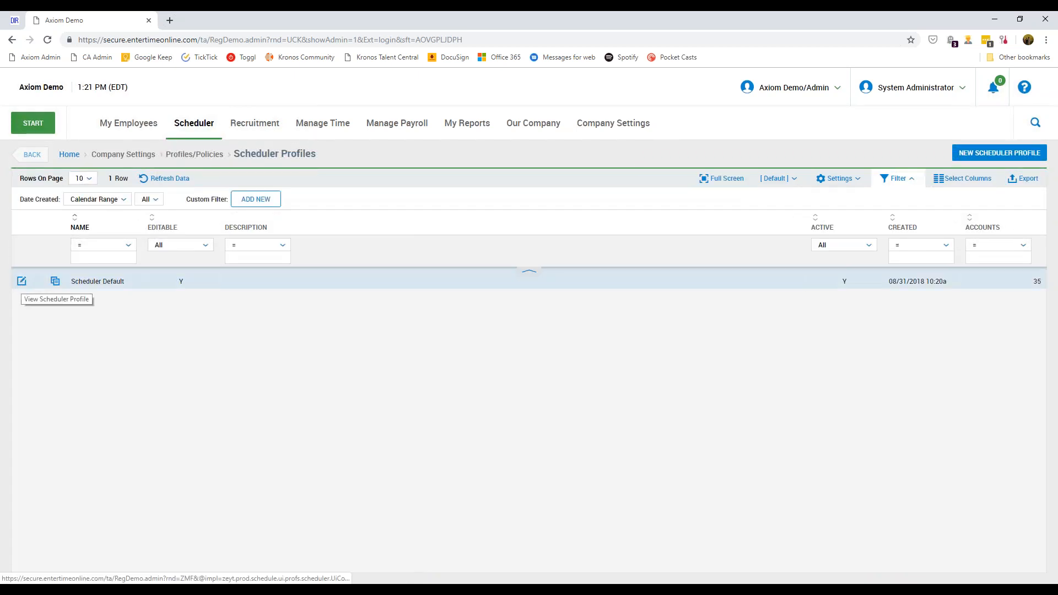
pyautogui.click(21, 283)
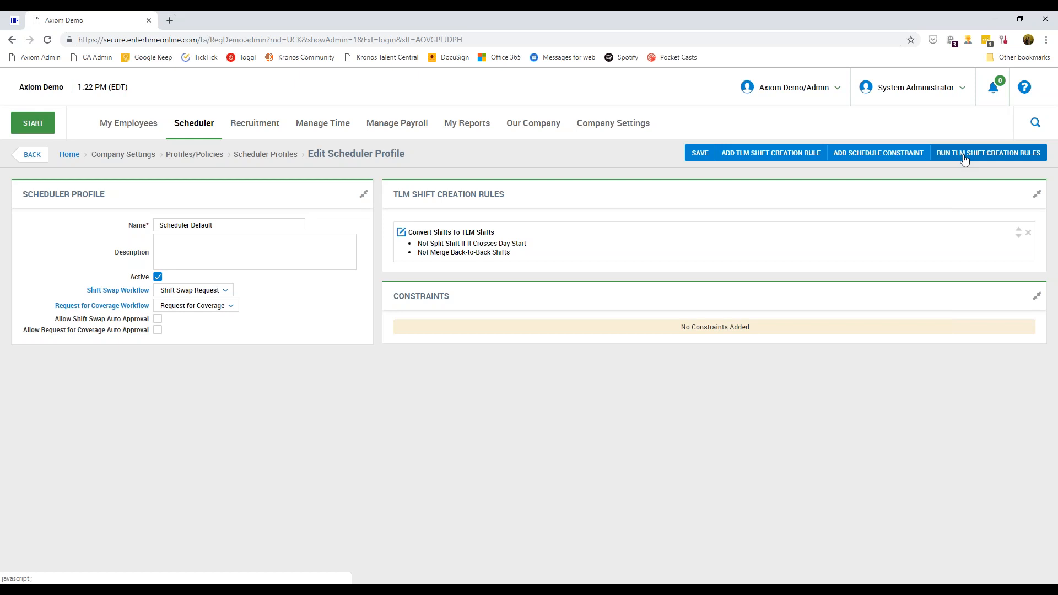
pyautogui.click(965, 160)
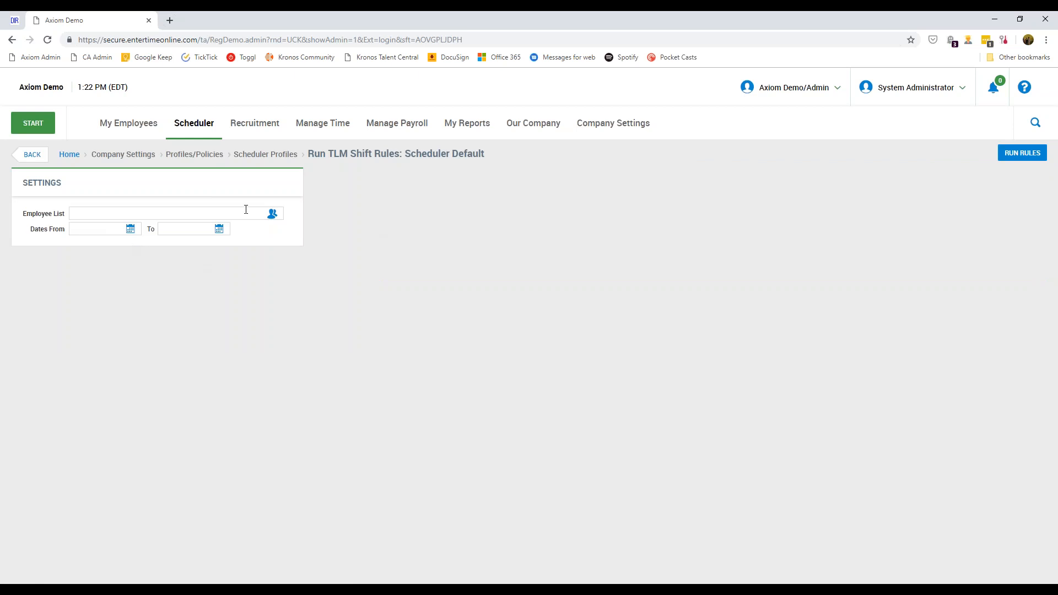
# Step: Show 50 rows in the employee filter, add all listed employees, and apply the filter as the rule run's employee list
pyautogui.click(272, 214)
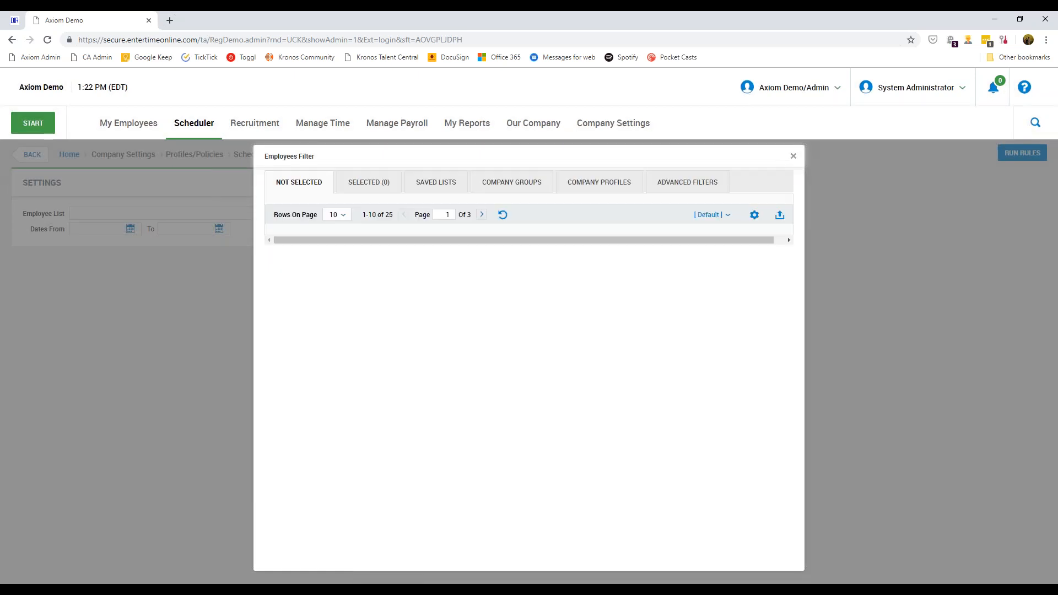
pyautogui.click(337, 215)
pyautogui.click(344, 283)
pyautogui.click(503, 214)
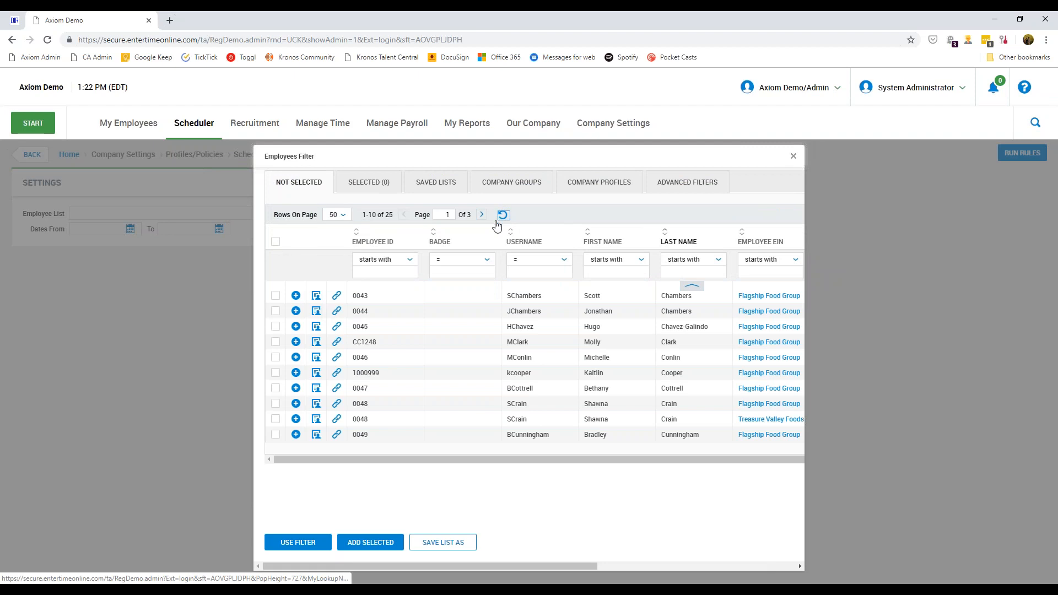
pyautogui.click(276, 241)
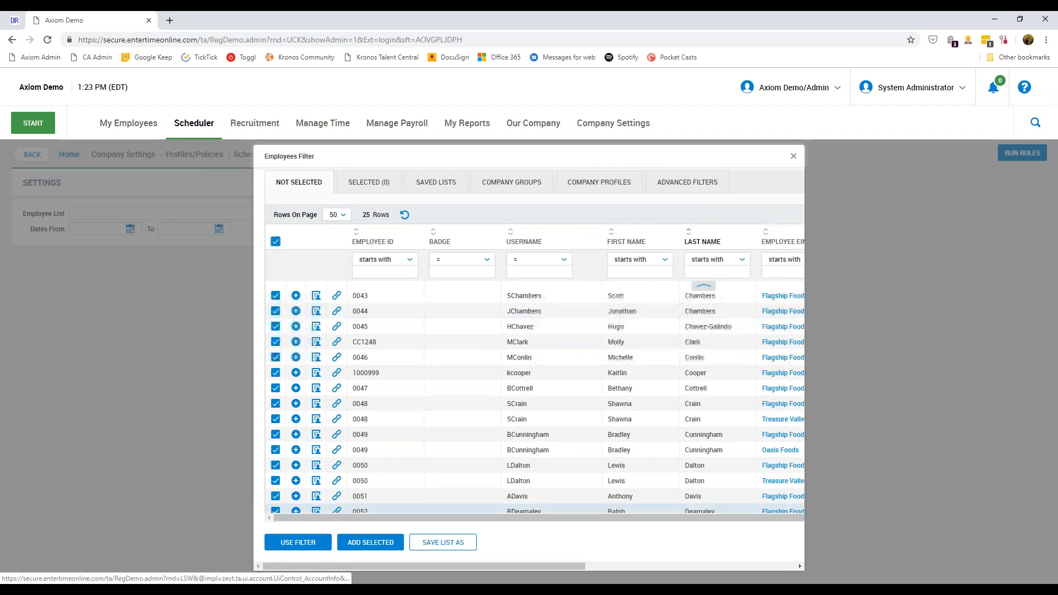
pyautogui.click(361, 543)
pyautogui.click(309, 551)
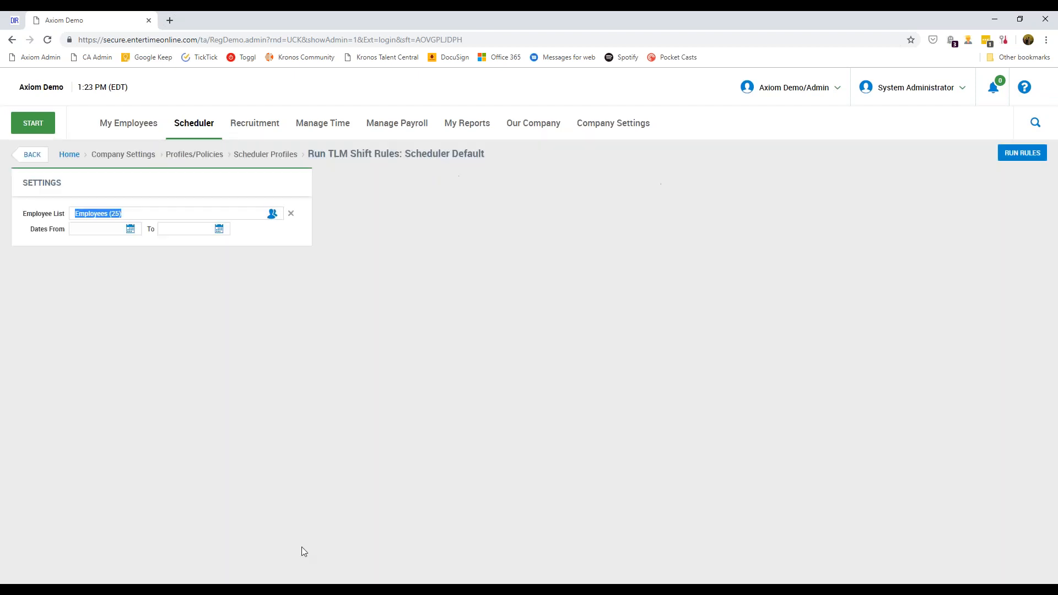
# Step: Set the rule run's dates from 03/31/2019 to 04/06/2019, run the TLM shift rules, and review the execution results
pyautogui.click(131, 230)
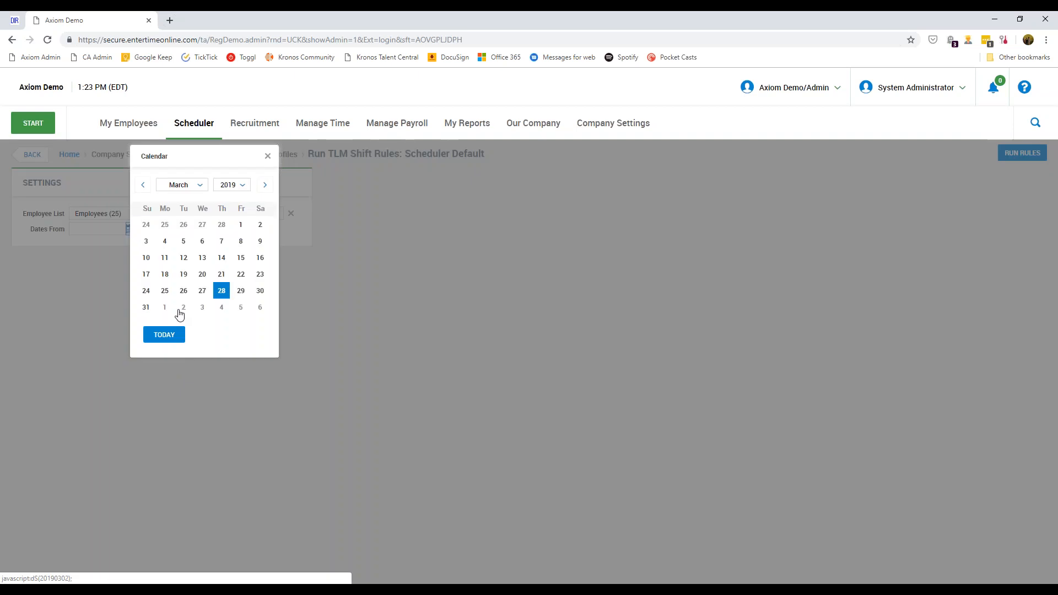
pyautogui.click(144, 307)
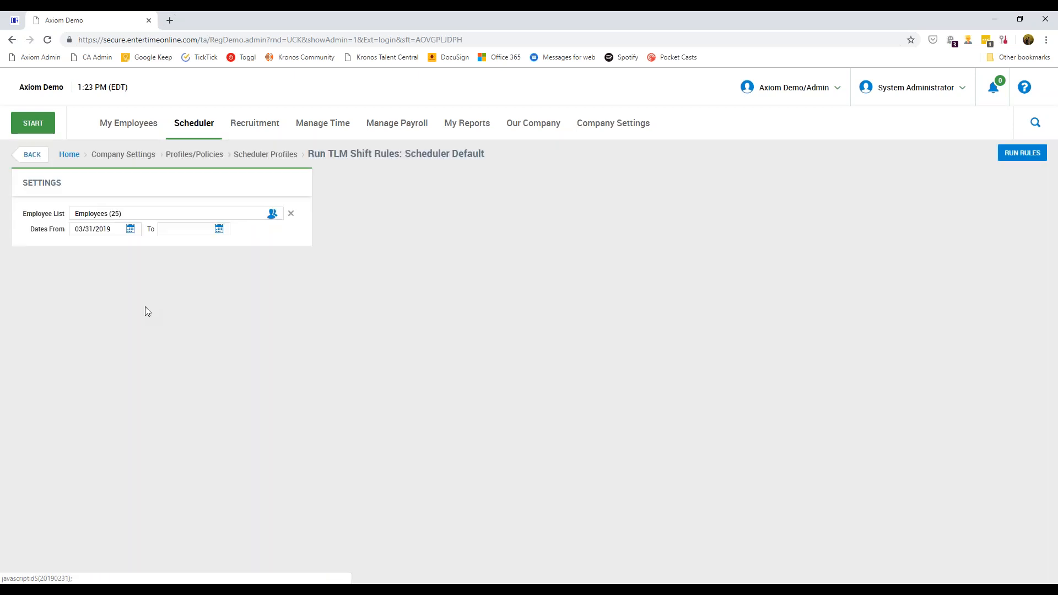
pyautogui.click(219, 230)
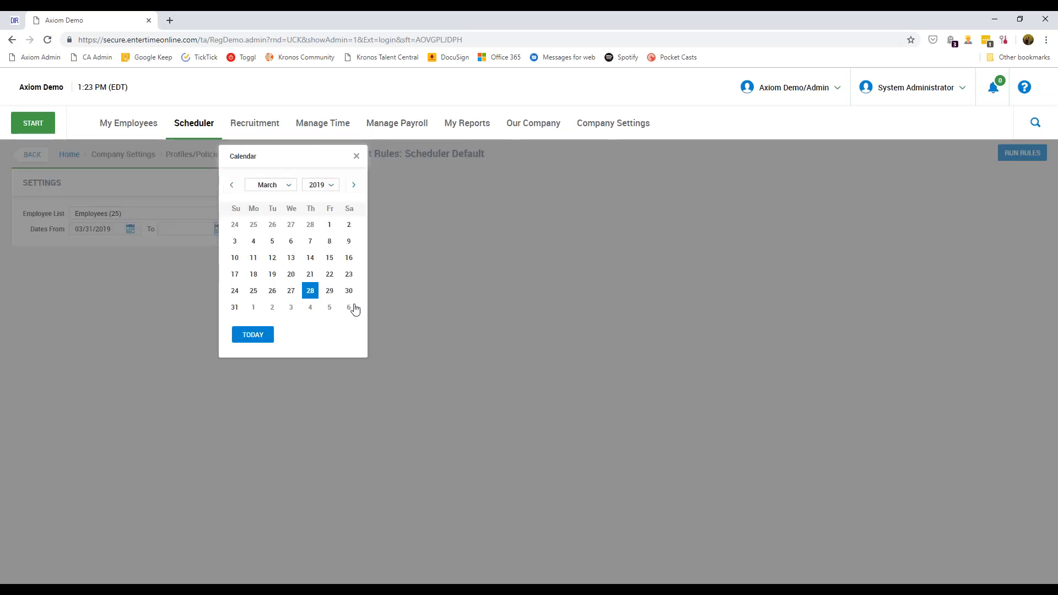
pyautogui.click(349, 308)
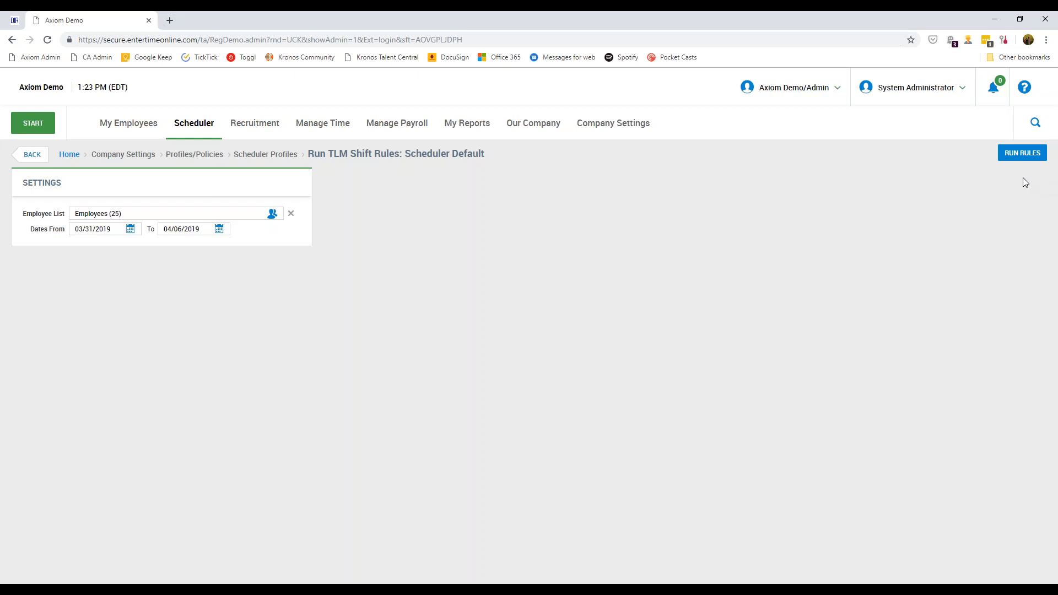
pyautogui.click(1021, 158)
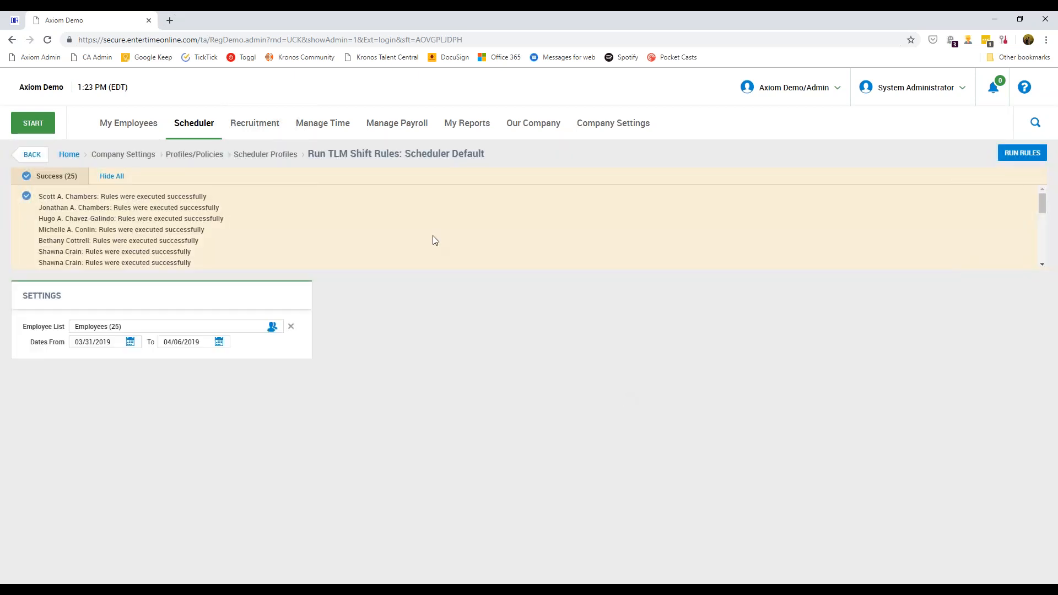
pyautogui.scroll(-3, 433, 243)
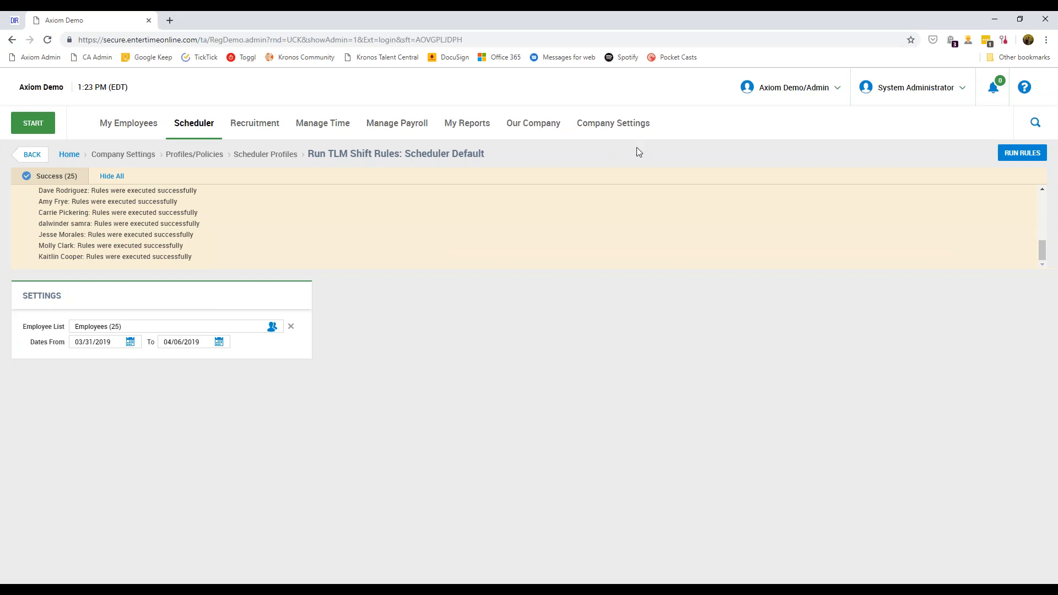
# Step: Close the company's account view, list RegDemo's system accounts, filter by the requesting employee's last name, and enter that employee's account
pyautogui.click(789, 88)
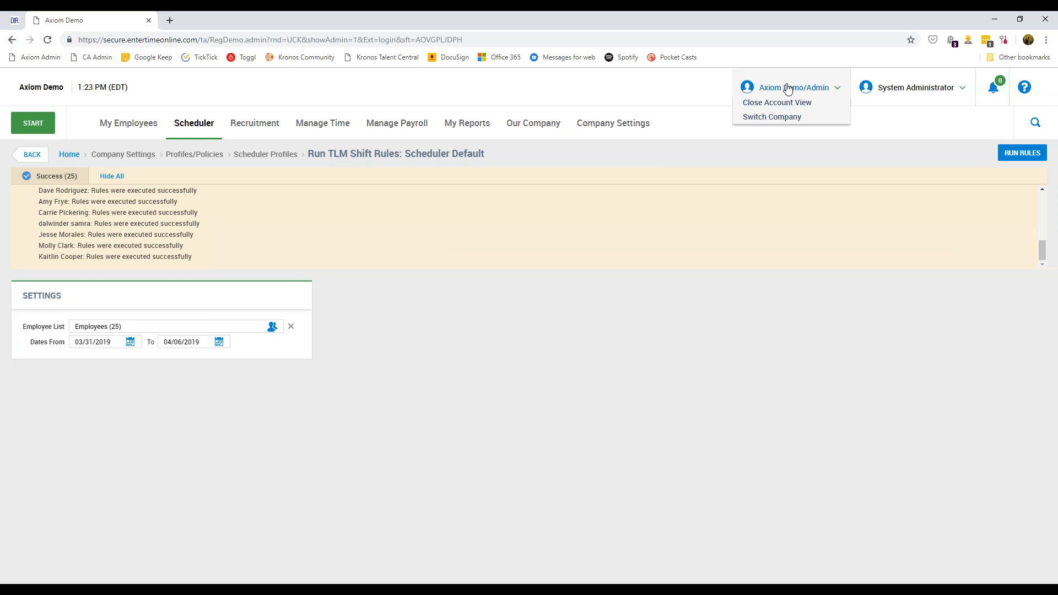
pyautogui.click(785, 103)
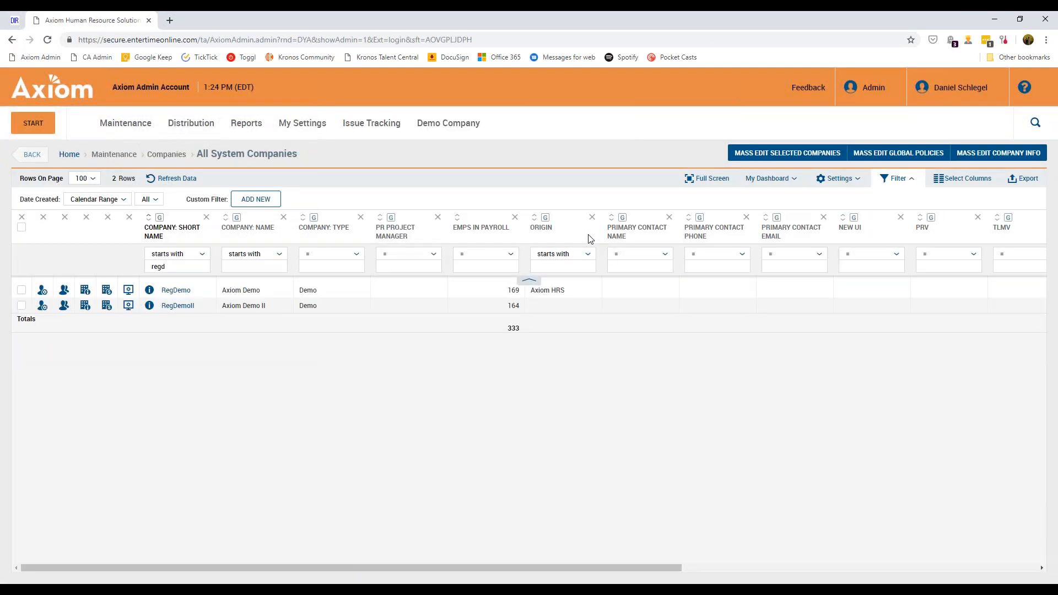
pyautogui.click(64, 290)
pyautogui.click(565, 257)
pyautogui.write('con')
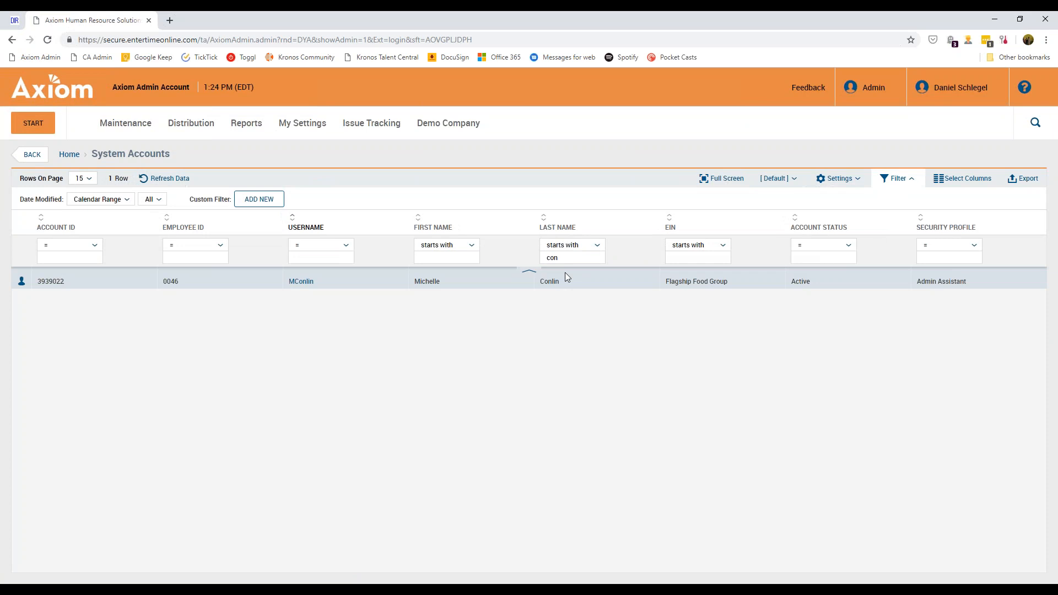
pyautogui.click(22, 282)
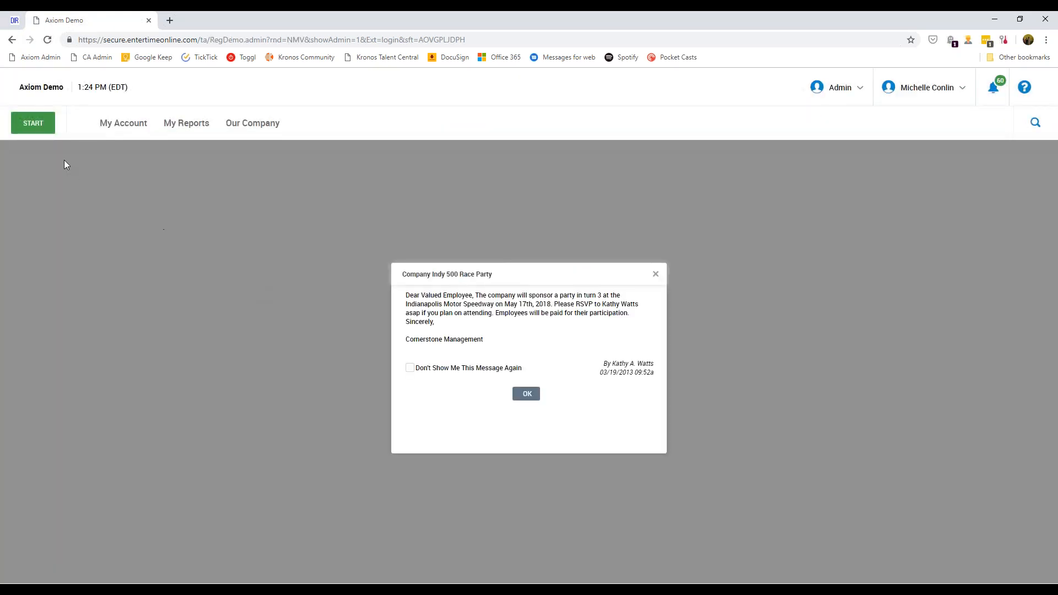
# Step: Open the requesting employee's My Schedule View and set its calendar range to Next Week
pyautogui.click(48, 128)
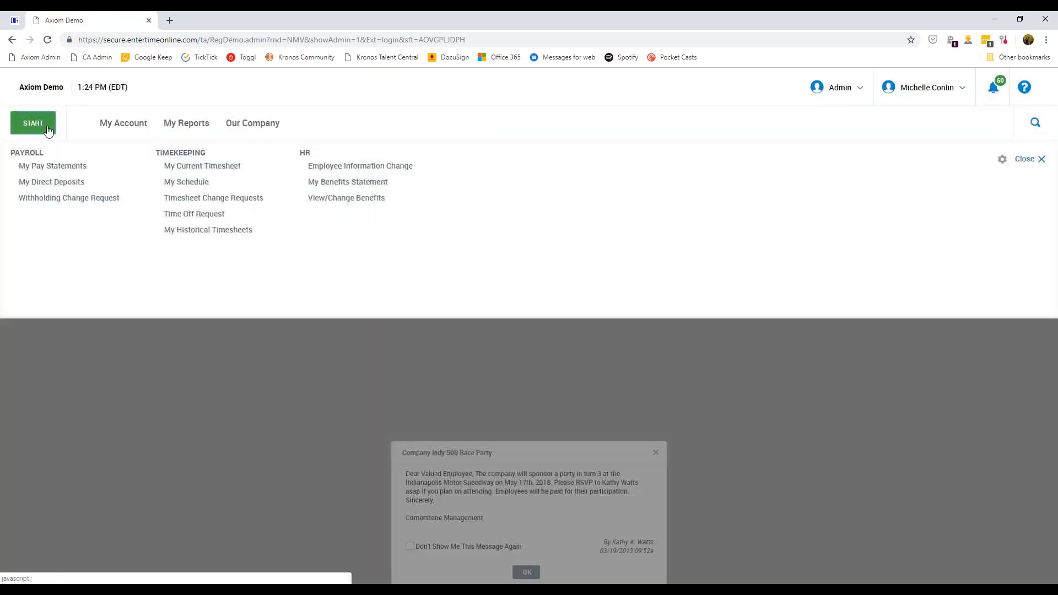
pyautogui.click(134, 116)
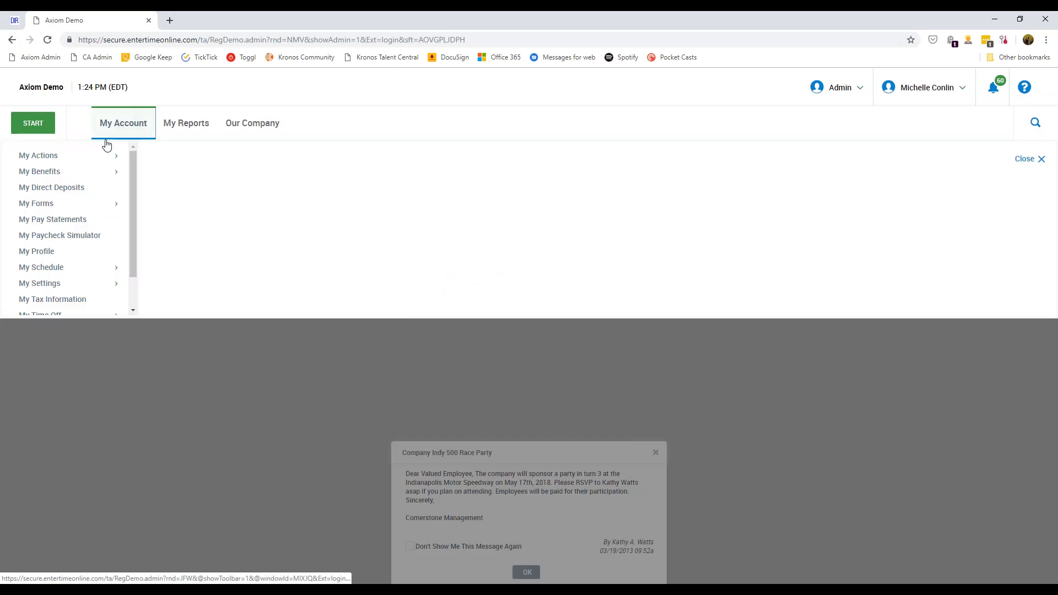
pyautogui.click(83, 268)
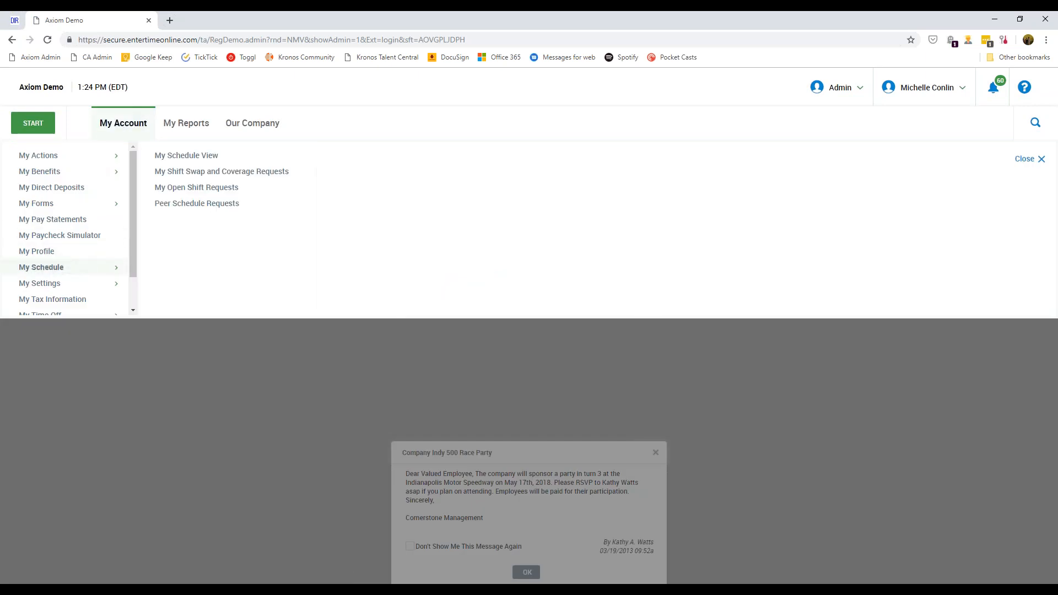
pyautogui.click(193, 163)
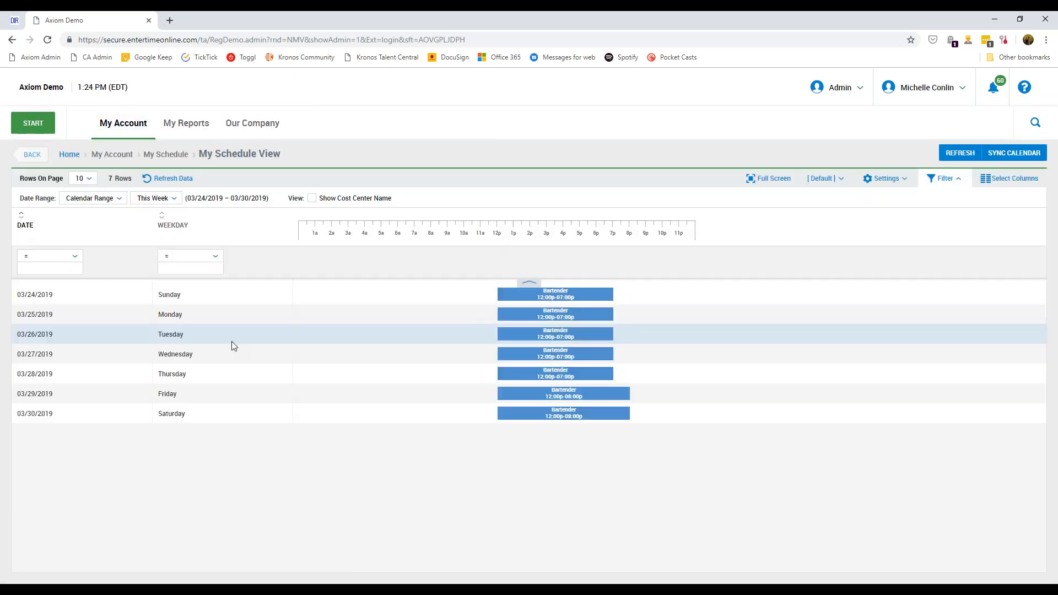
pyautogui.click(174, 201)
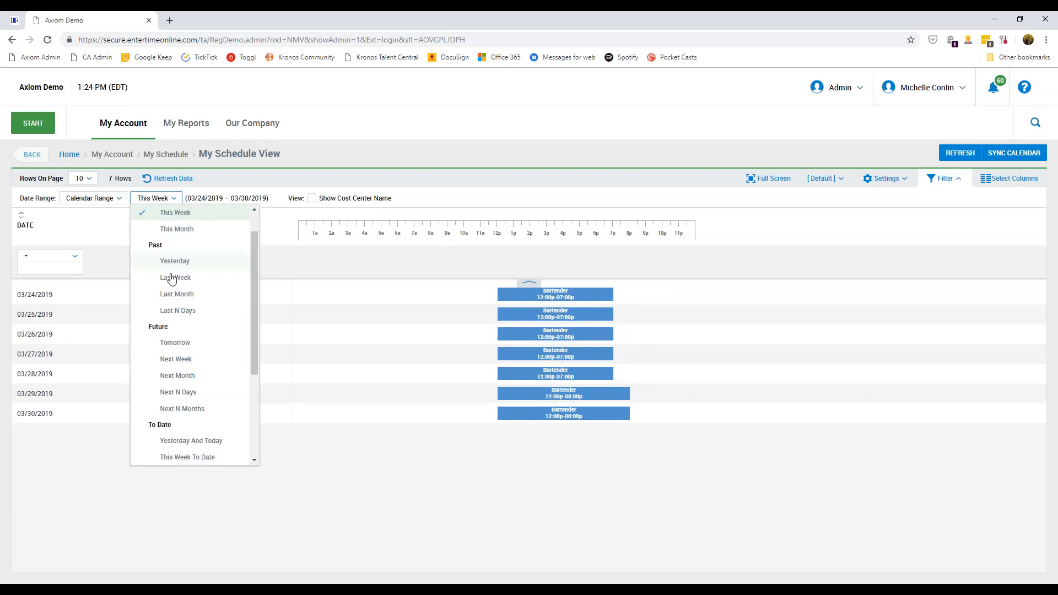
pyautogui.click(175, 359)
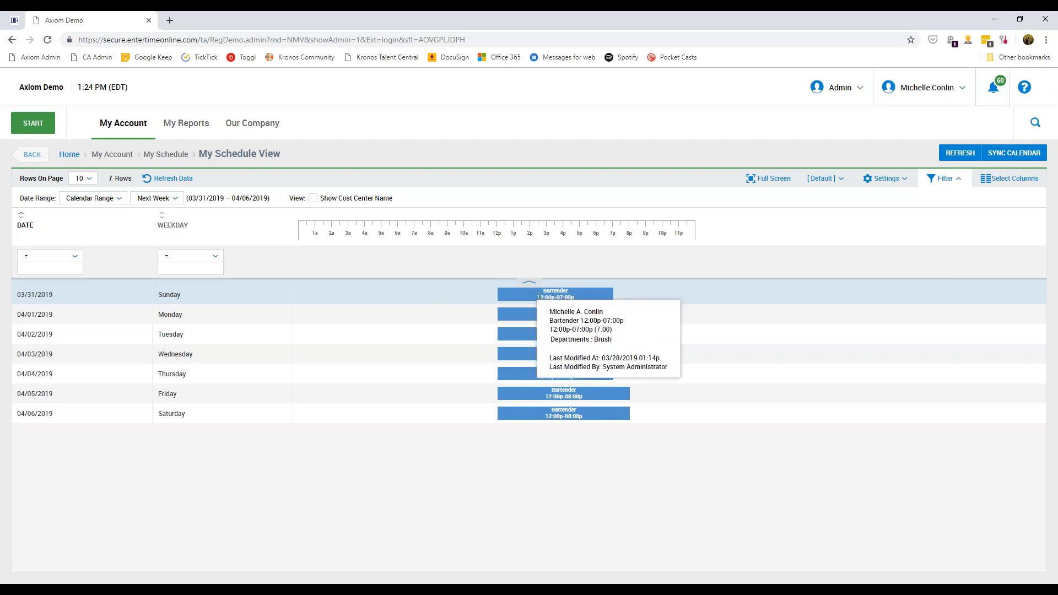
# Step: Start a shift swap for the Sunday 03/31/2019 Bartender shift and select the first-listed 03/28/2019 shift as the exchange
pyautogui.click(541, 298)
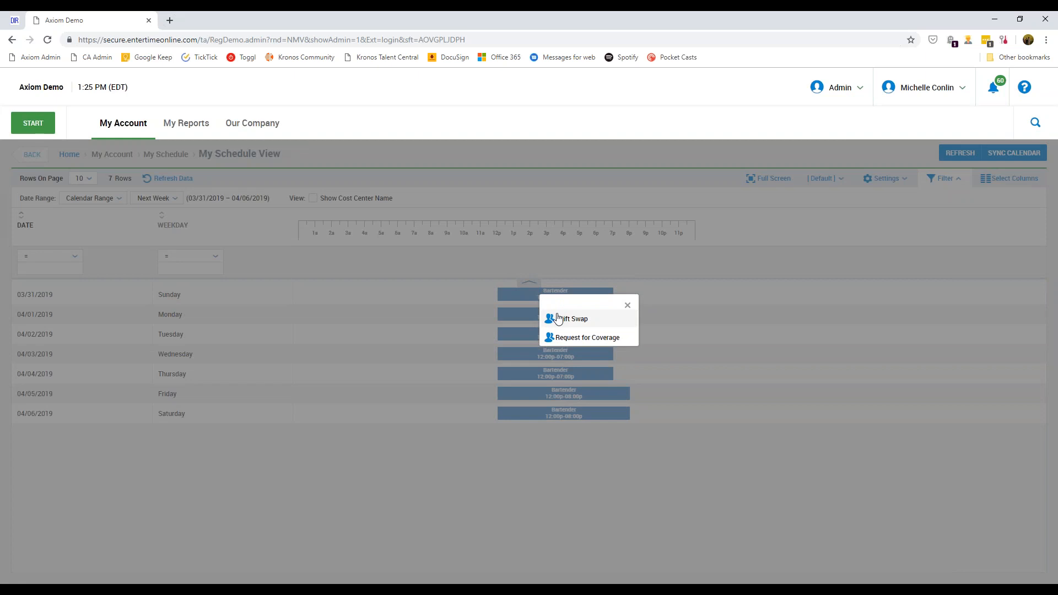
pyautogui.click(589, 324)
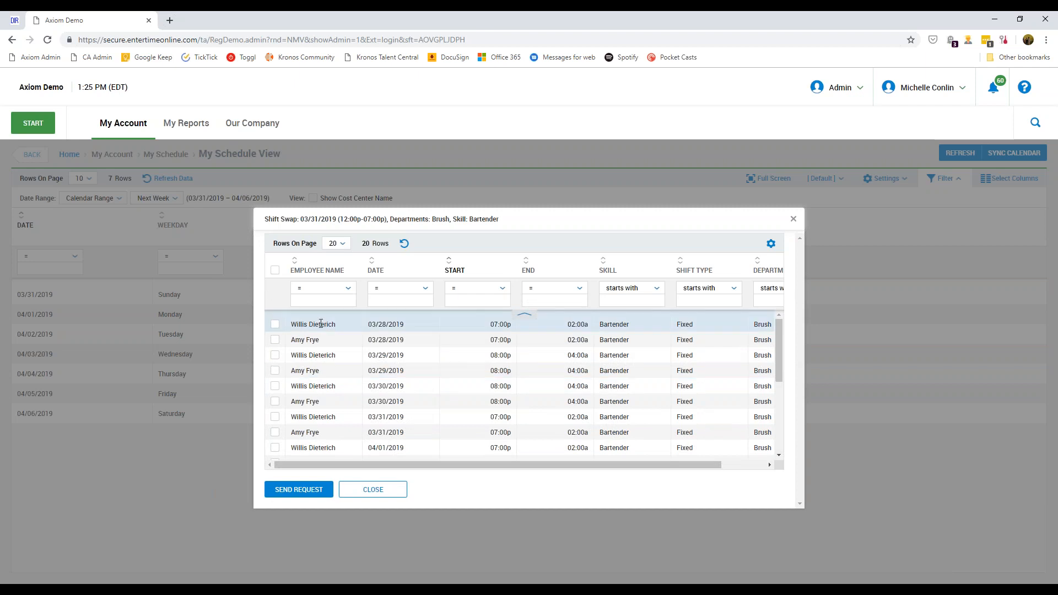
pyautogui.scroll(-3, 396, 419)
pyautogui.scroll(3, 532, 326)
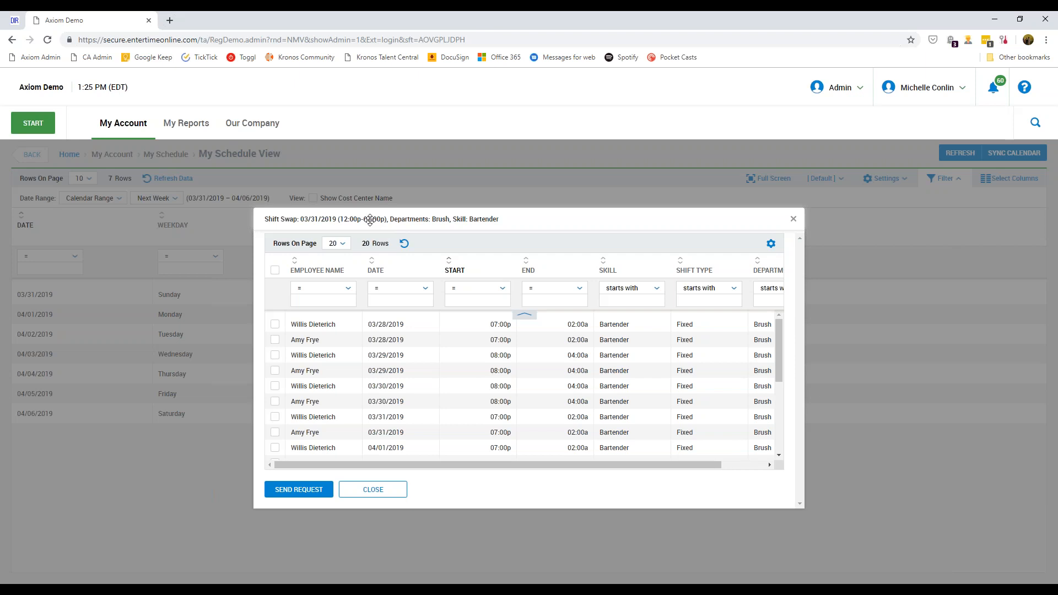
pyautogui.click(275, 326)
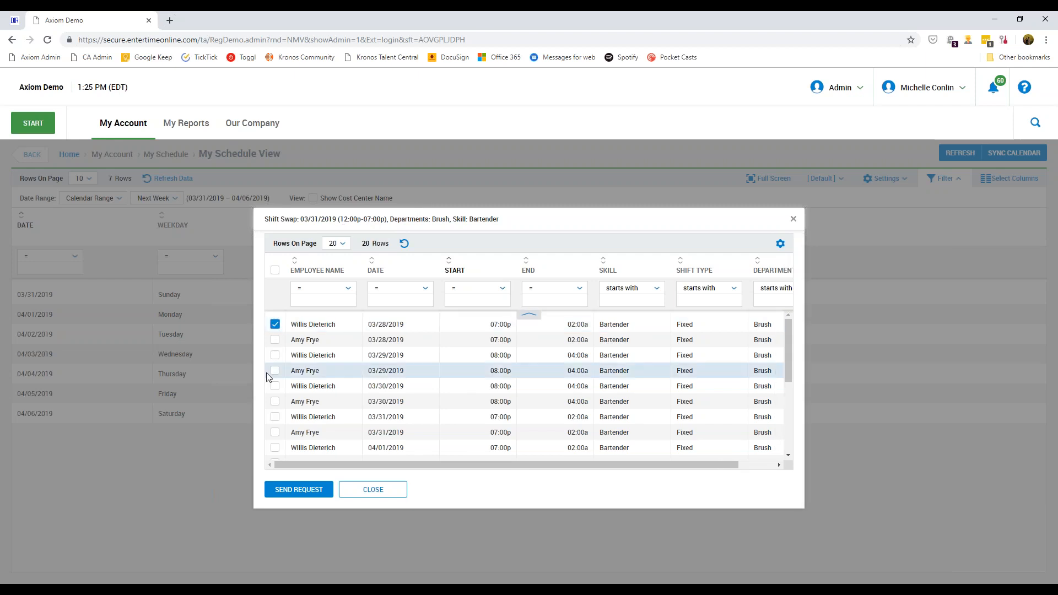
pyautogui.click(275, 340)
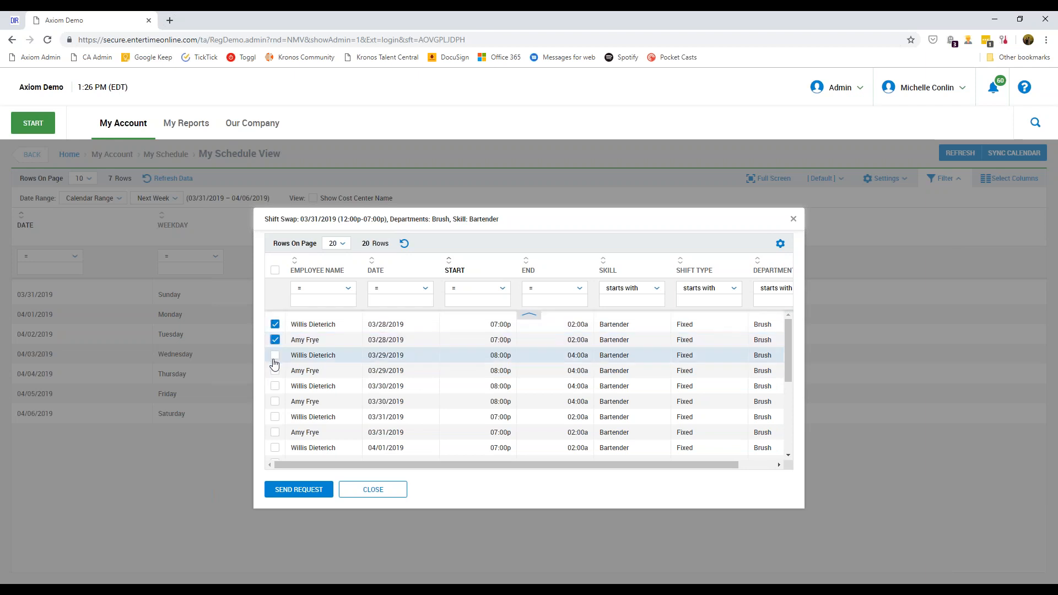
pyautogui.click(275, 355)
pyautogui.click(275, 370)
pyautogui.click(275, 386)
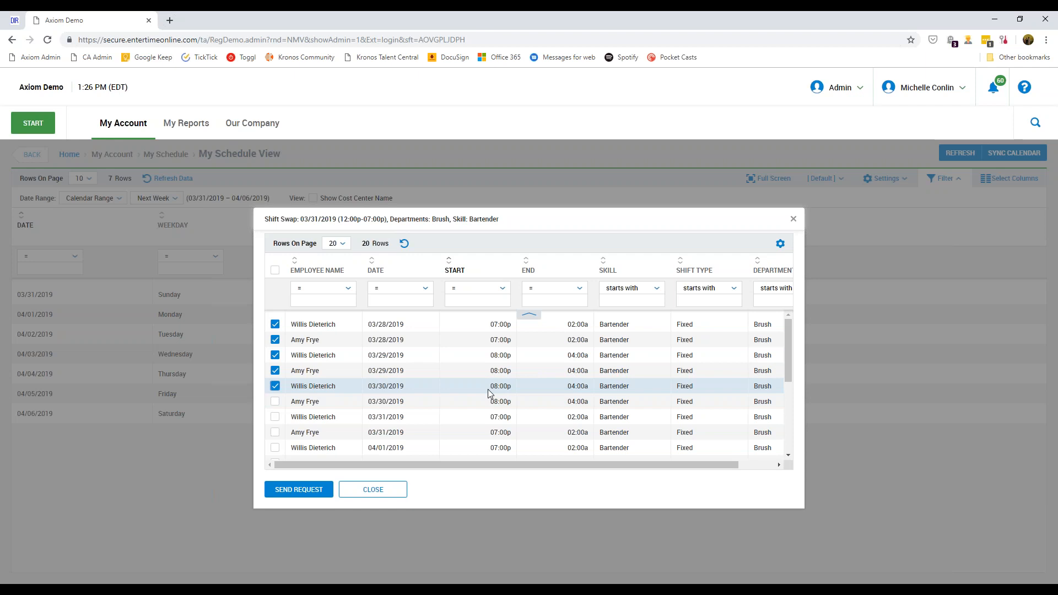
pyautogui.click(275, 386)
pyautogui.click(275, 370)
pyautogui.click(275, 355)
pyautogui.click(275, 340)
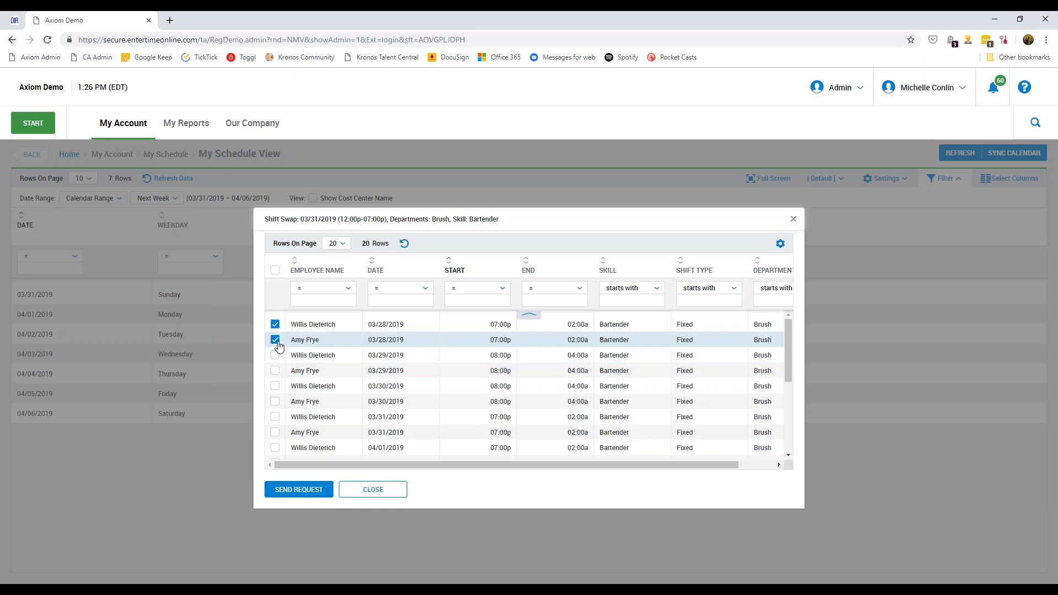
# Step: Send the shift swap request and close the requesting employee's account view
pyautogui.click(296, 491)
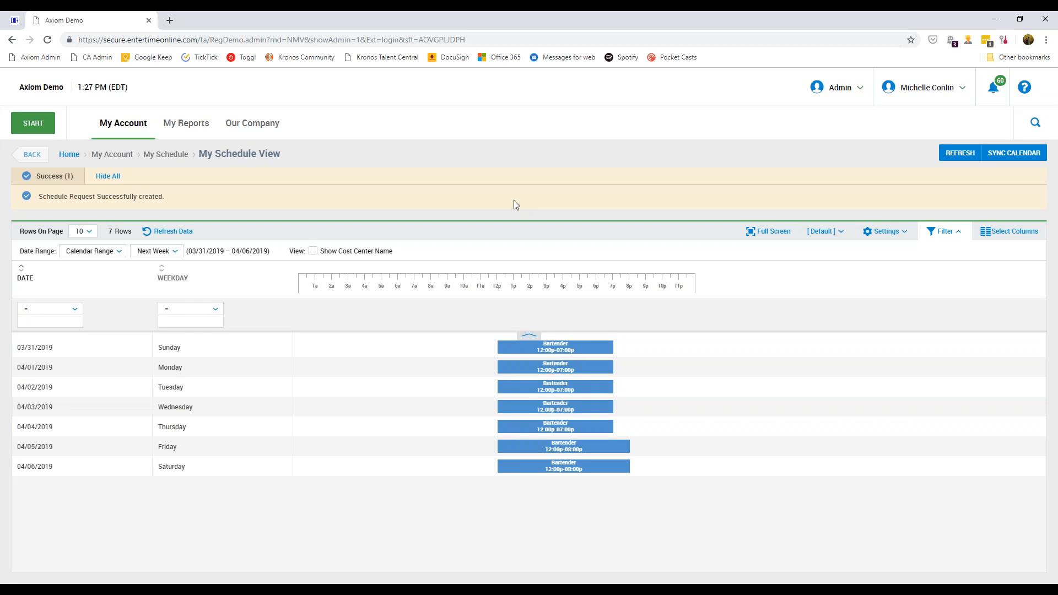
pyautogui.click(817, 87)
pyautogui.click(827, 102)
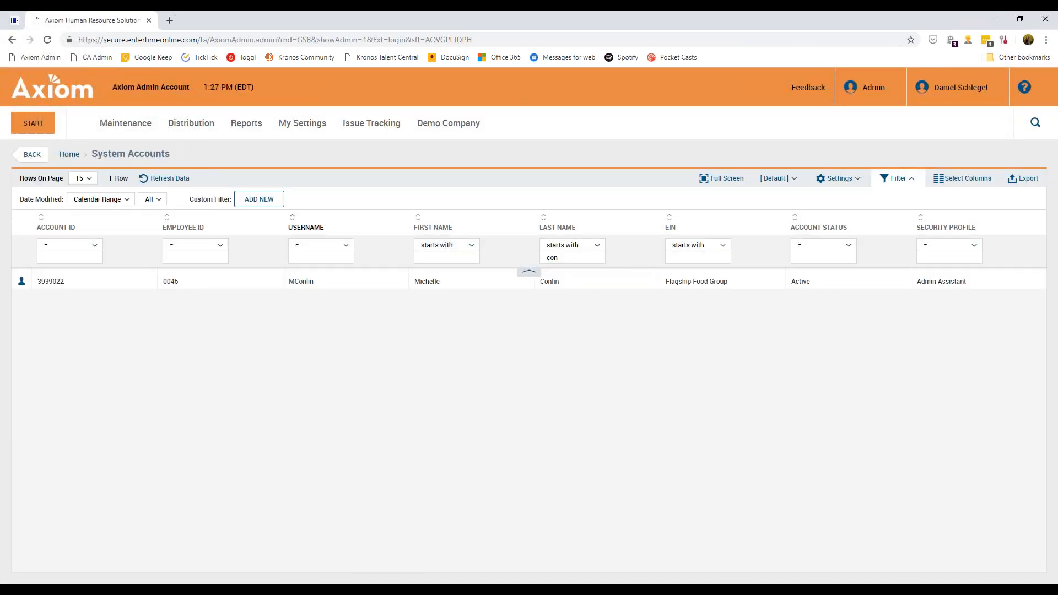
# Step: Replace the last name filter with the swap partner's first name and enter the matching account with the Admin Assistant security profile
pyautogui.doubleClick(547, 258)
pyautogui.press('BackSpace')
pyautogui.hotkey('shift', 'Tab')
pyautogui.write('willis')
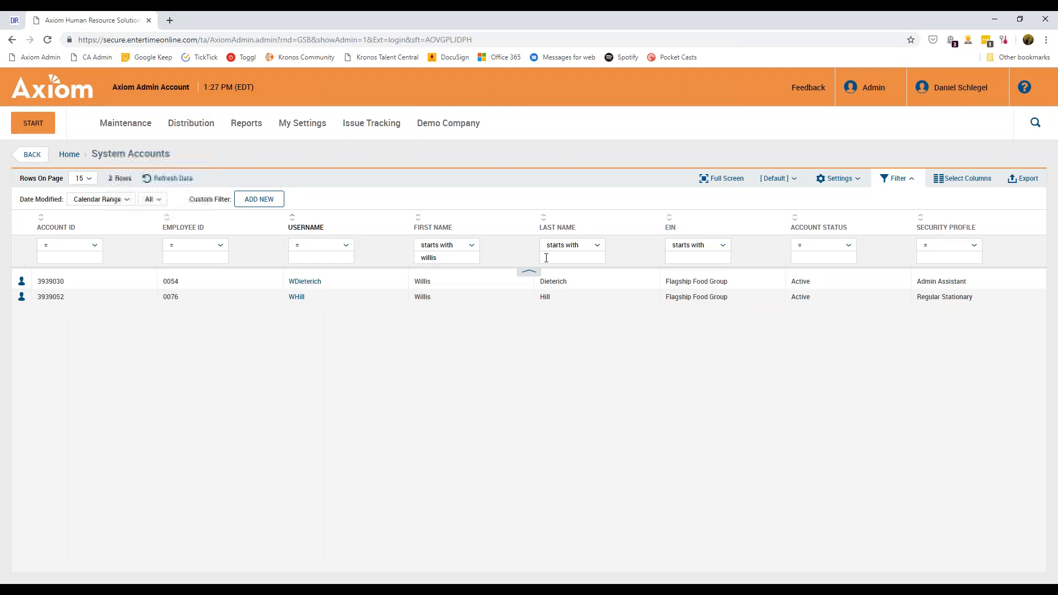
pyautogui.click(22, 282)
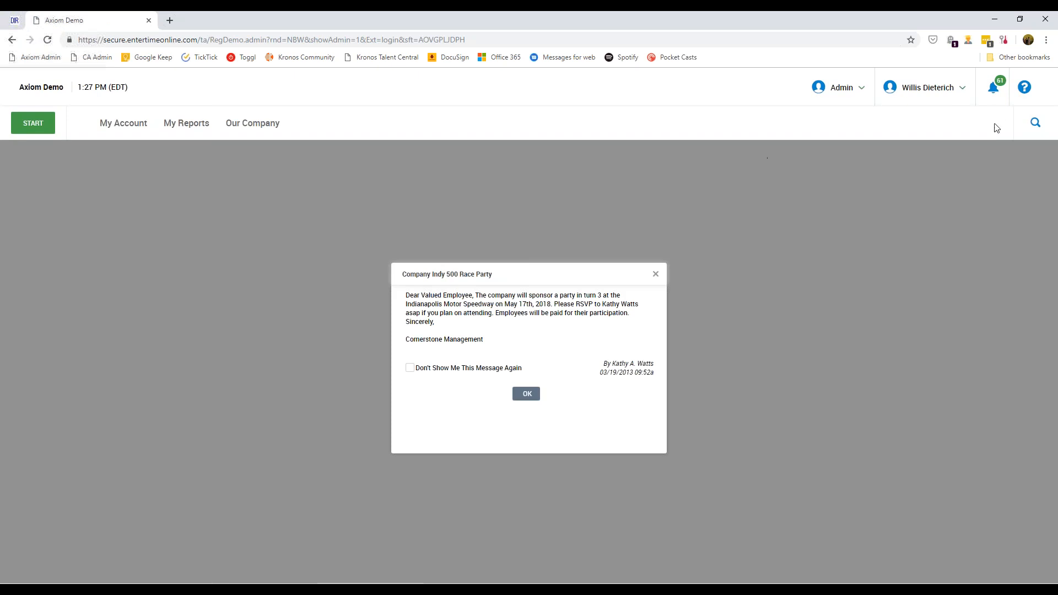
# Step: Open the swap partner's to-do items, choose the 03/28/2019 (07:00p-02:00a) shift in the swap request, and approve it
pyautogui.click(994, 88)
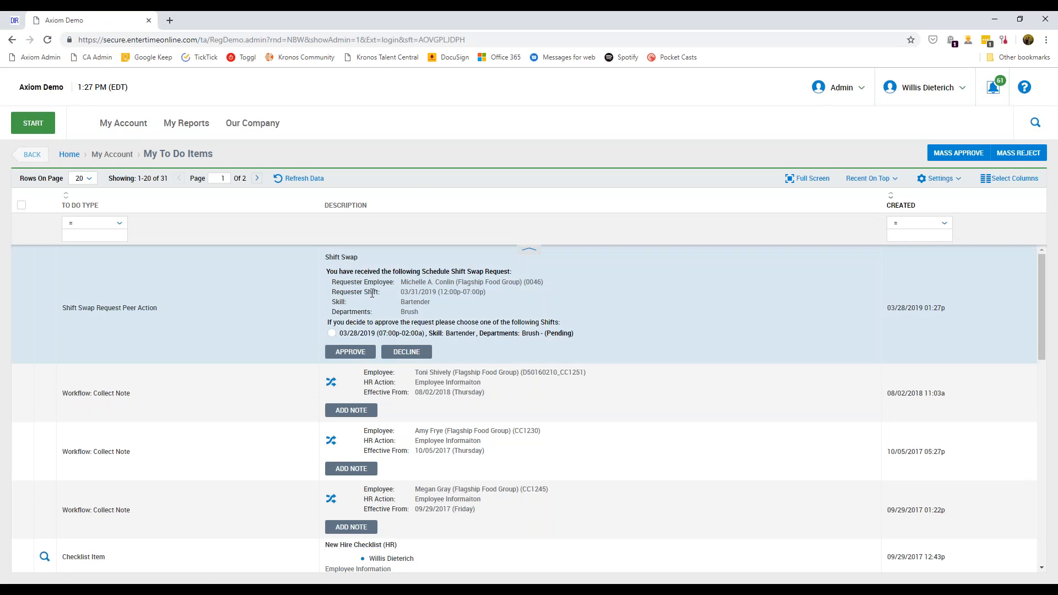
pyautogui.click(331, 334)
pyautogui.click(346, 353)
pyautogui.click(494, 363)
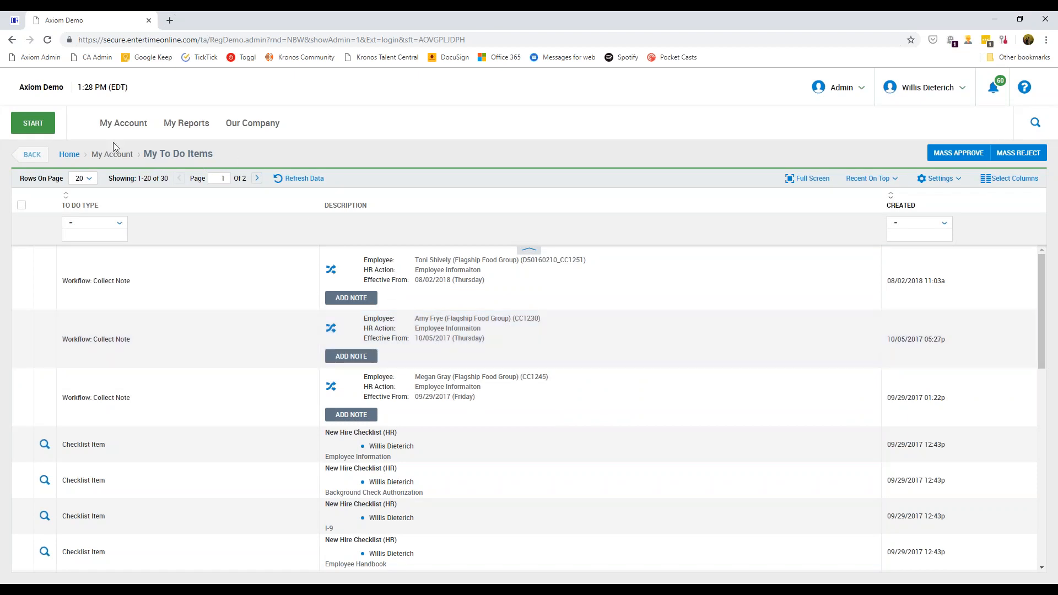
# Step: Open the swap partner's My Schedule View and show the shifts for Next Week
pyautogui.click(113, 135)
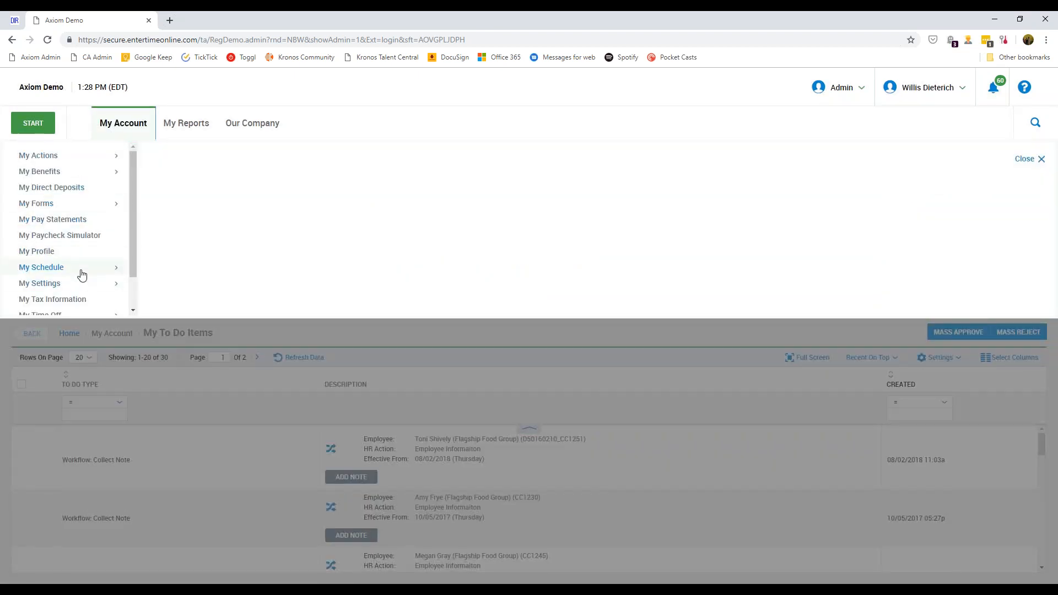
pyautogui.moveTo(87, 272)
pyautogui.click(194, 156)
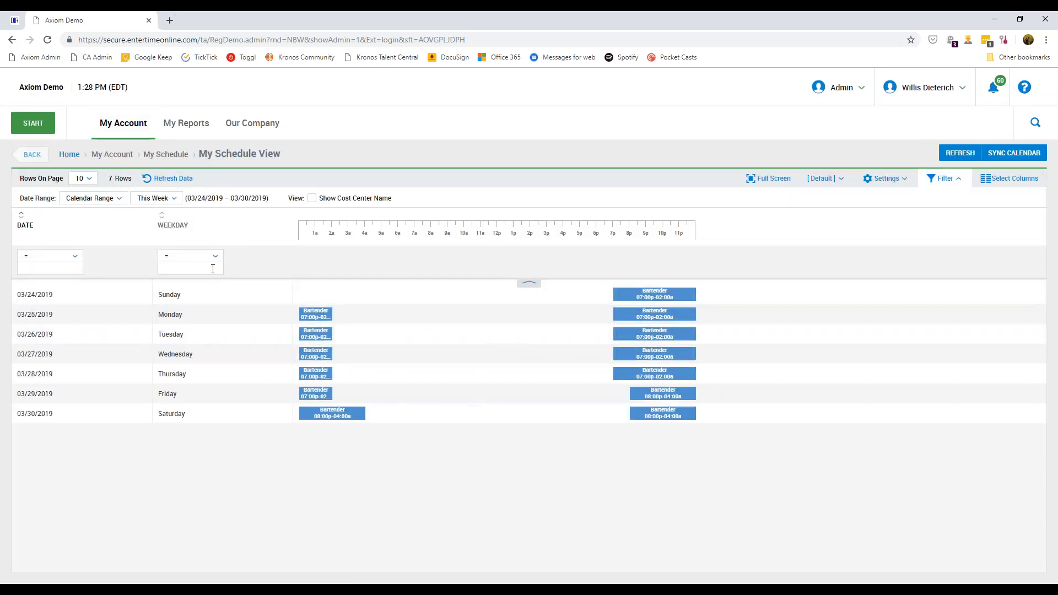
pyautogui.click(155, 200)
pyautogui.click(176, 359)
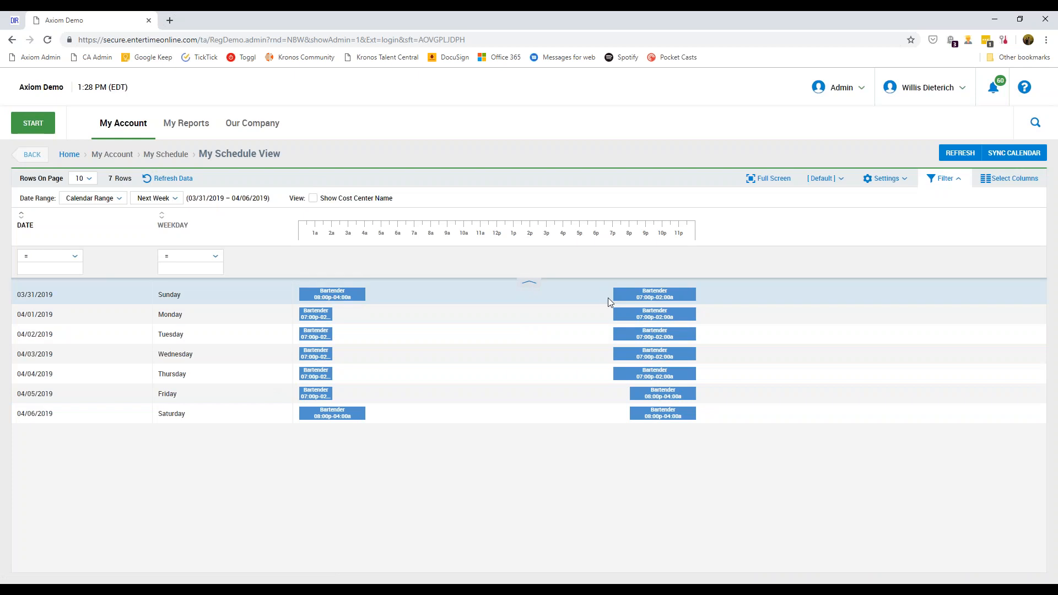
# Step: Open a Request for Coverage on the Sunday 03/31/2019 07:00p-02:00a shift, try selecting the available coworkers, and close it without sending
pyautogui.click(648, 295)
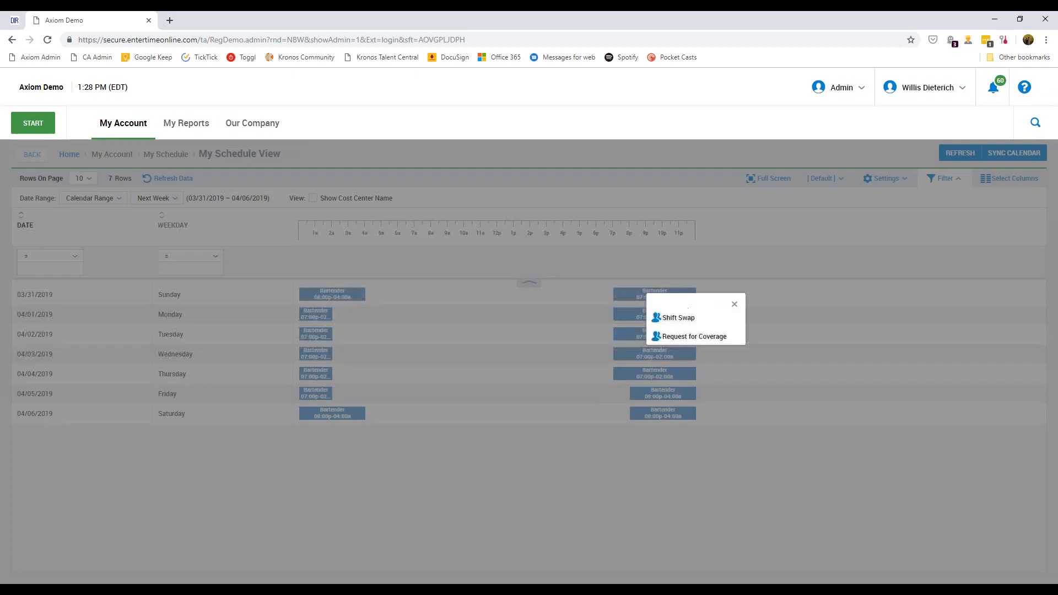
pyautogui.click(666, 337)
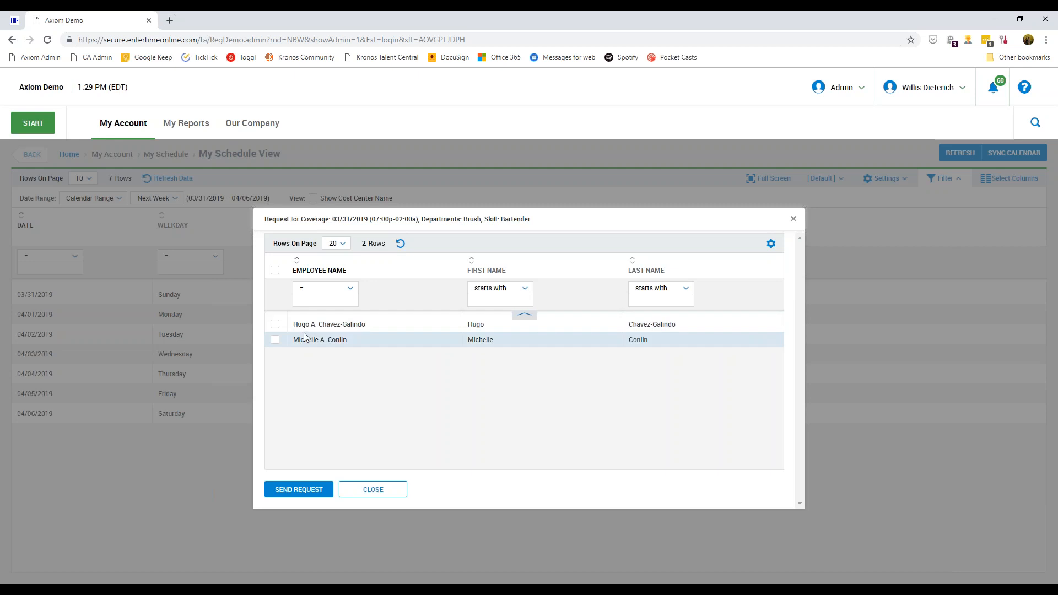
pyautogui.click(275, 272)
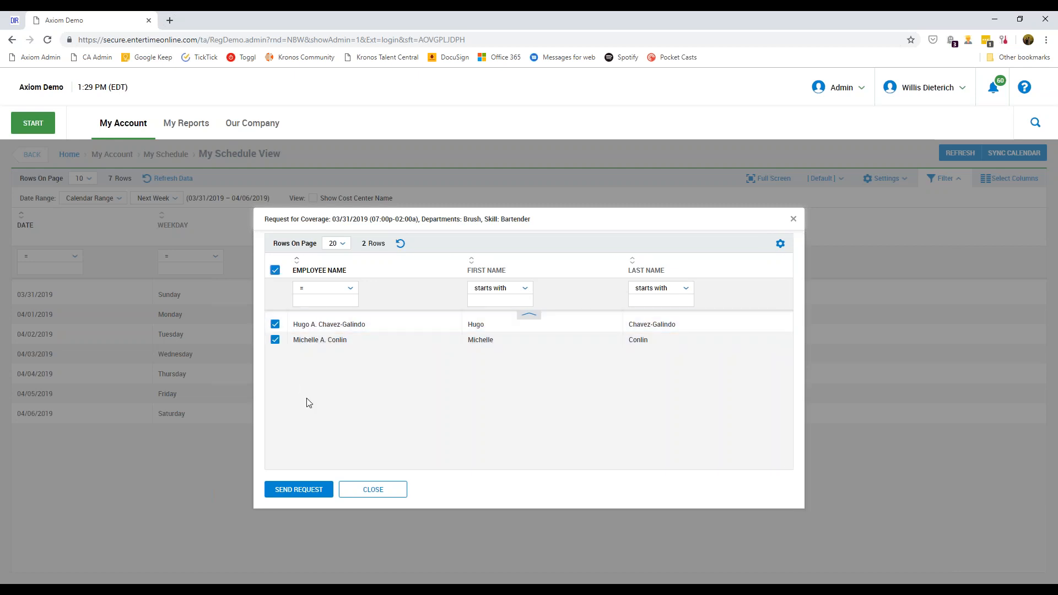
pyautogui.click(275, 271)
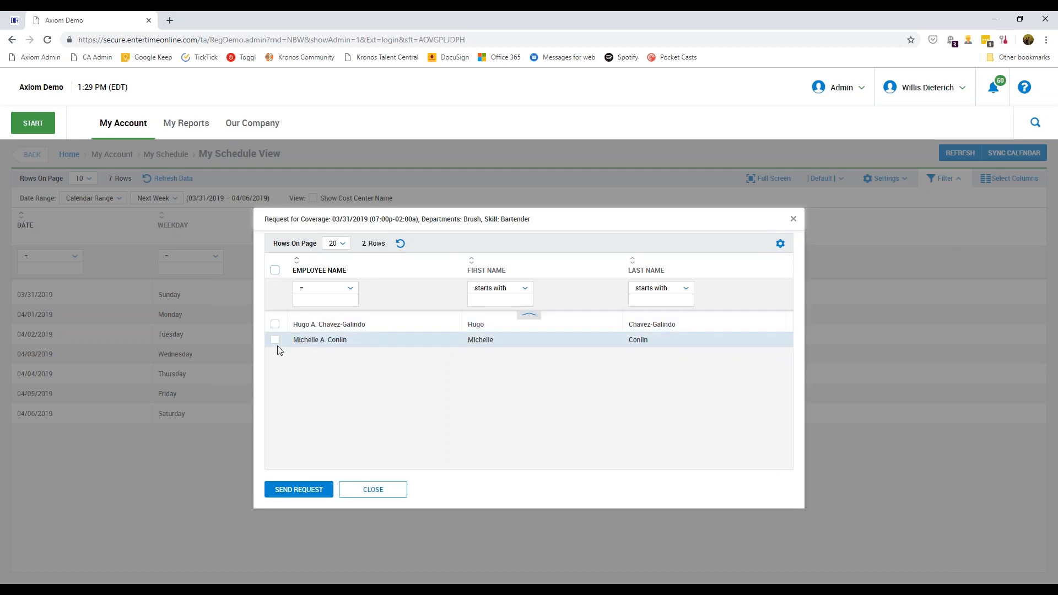
pyautogui.click(275, 342)
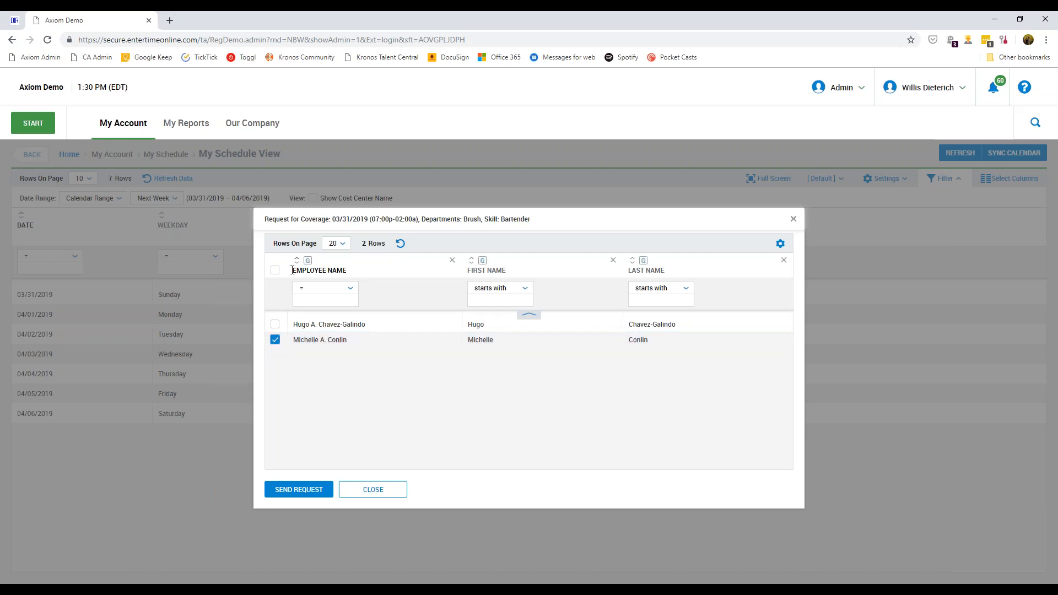
pyautogui.click(275, 270)
pyautogui.click(377, 492)
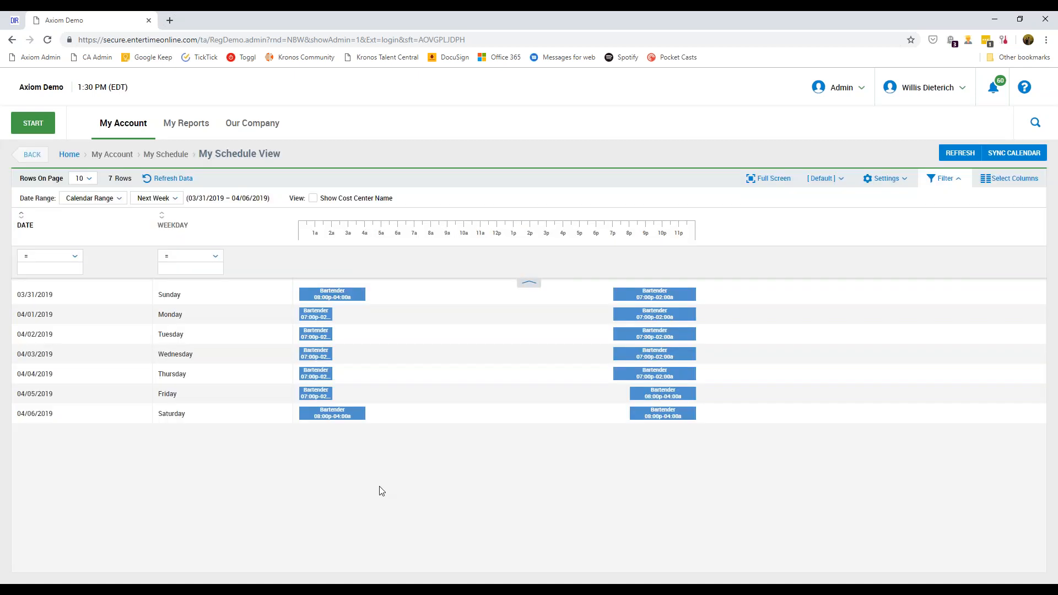